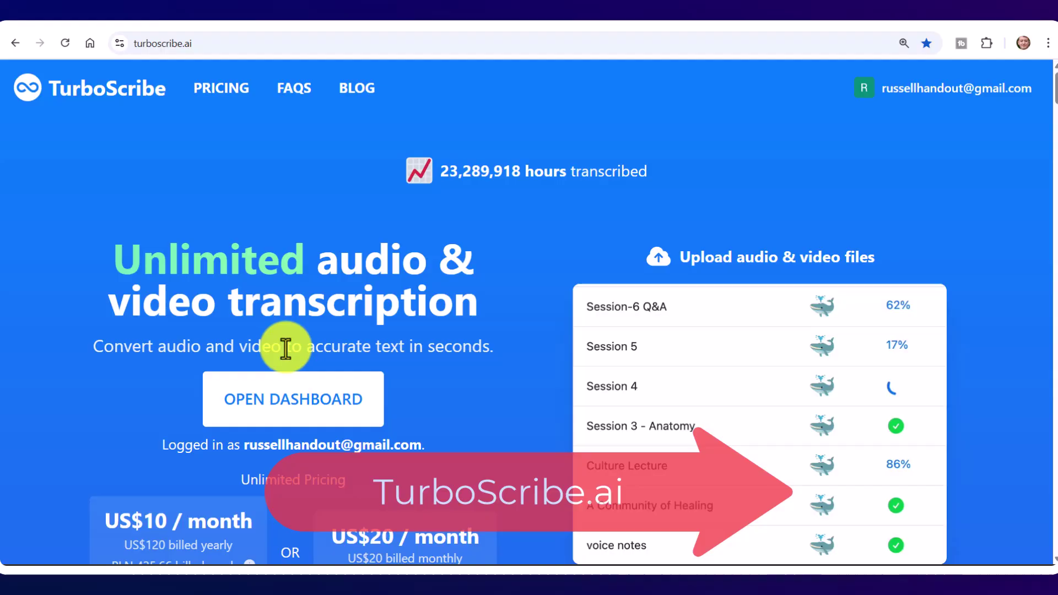
# Open the supermarket vocabulary lesson transcript from the dashboard and dismiss the Norton popup
pyautogui.click(270, 408)
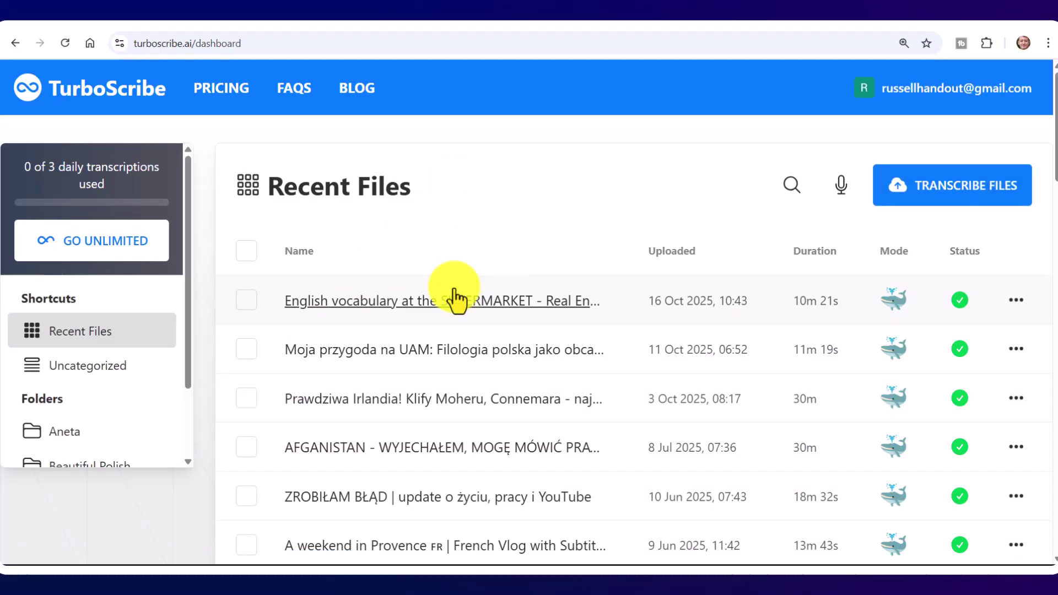
pyautogui.click(422, 304)
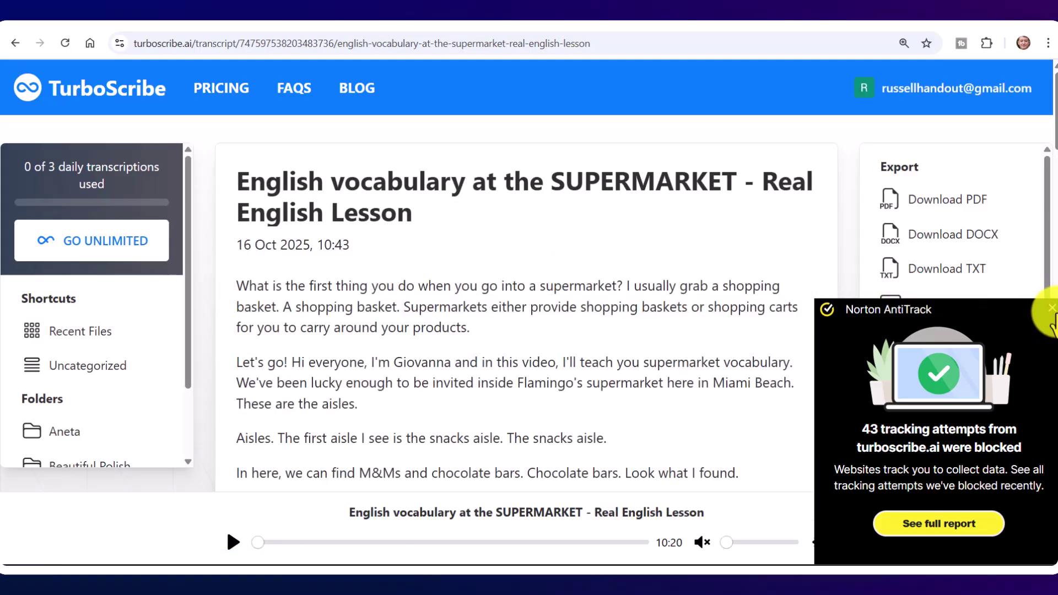
pyautogui.click(1051, 309)
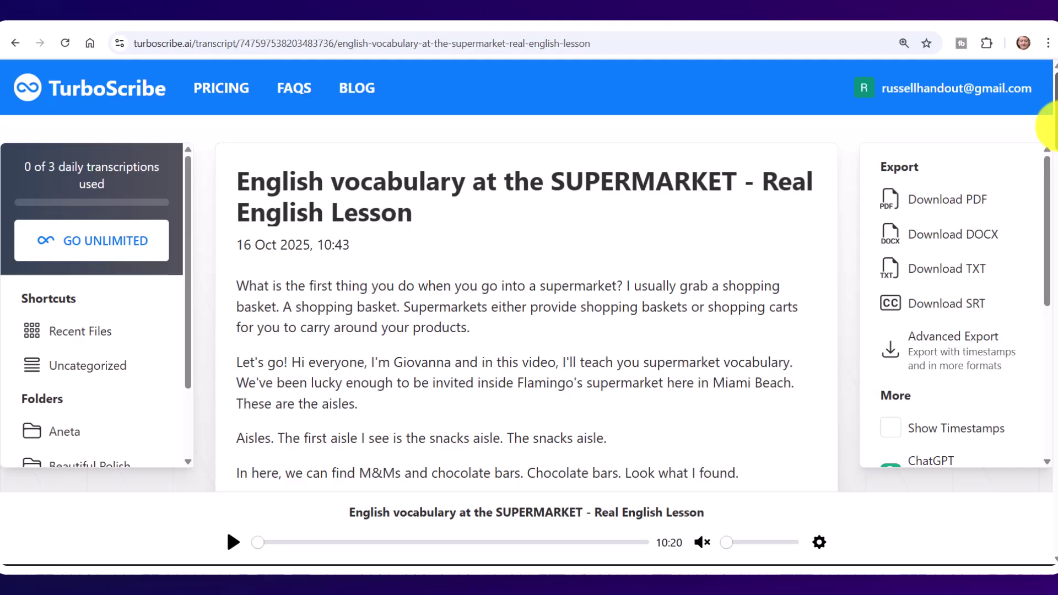
pyautogui.scroll(-1, 1049, 132)
pyautogui.moveTo(1050, 131)
pyautogui.mouseDown()
pyautogui.moveTo(1052, 207)
pyautogui.moveTo(1052, 113)
pyautogui.mouseUp()
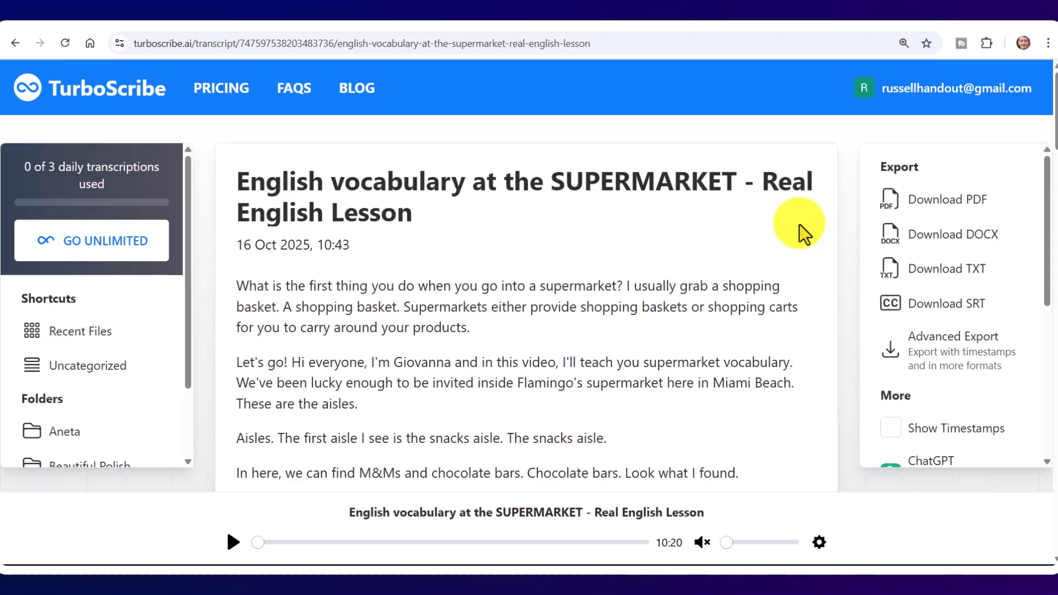
# Unmute the audio at about three-quarter volume and play the first four seconds
pyautogui.click(779, 543)
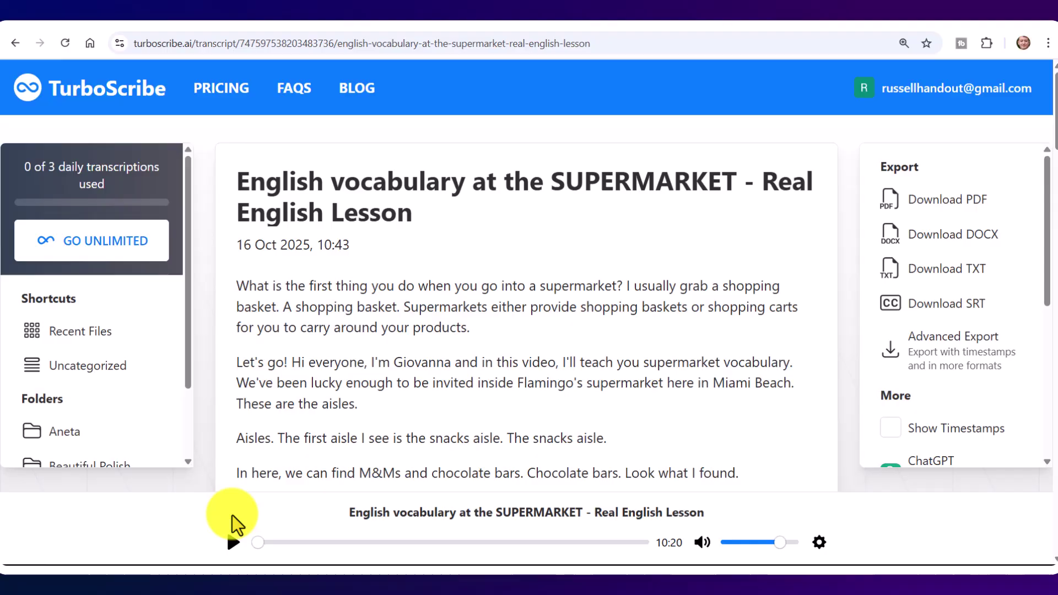
pyautogui.click(233, 545)
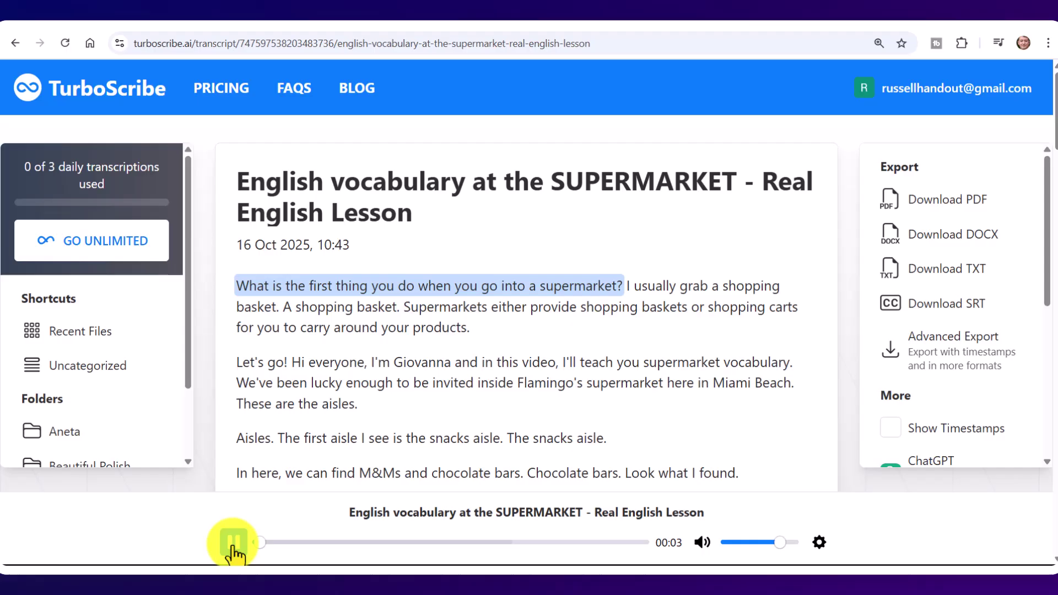
pyautogui.click(232, 546)
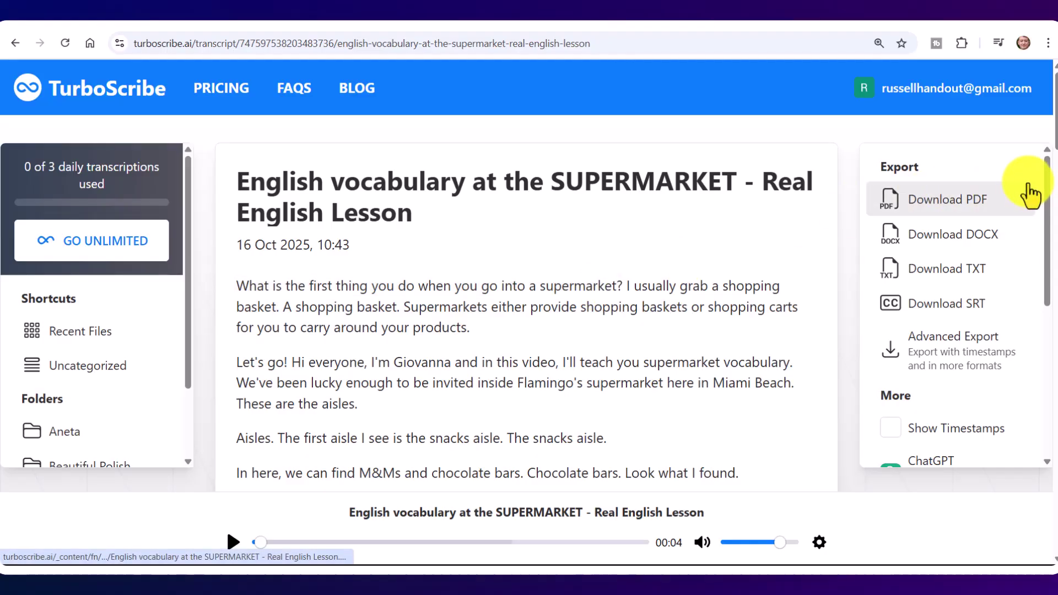
pyautogui.moveTo(1050, 194); pyautogui.dragTo(1056, 274)
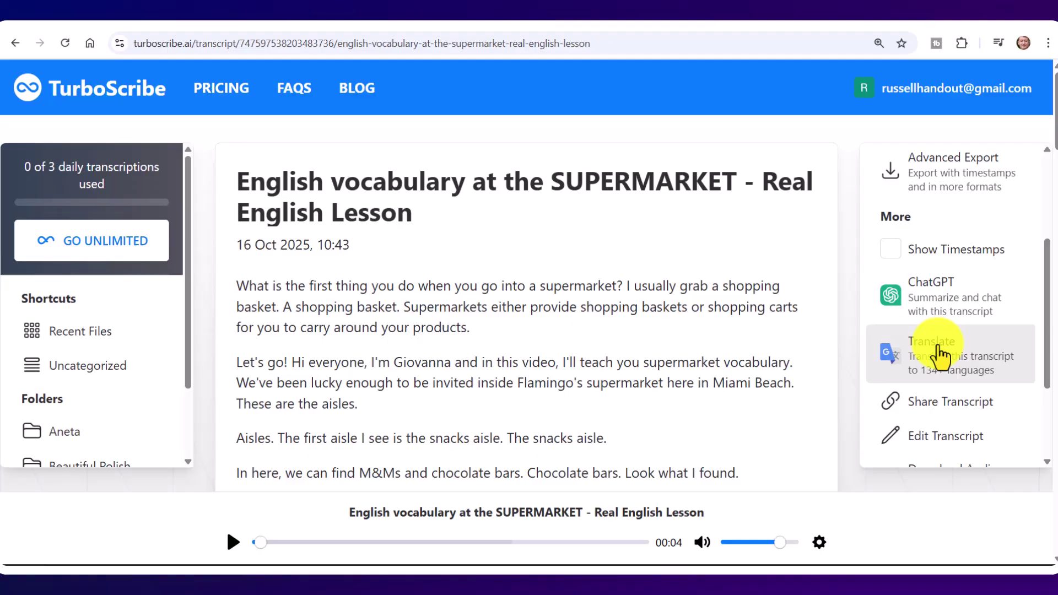
pyautogui.click(944, 361)
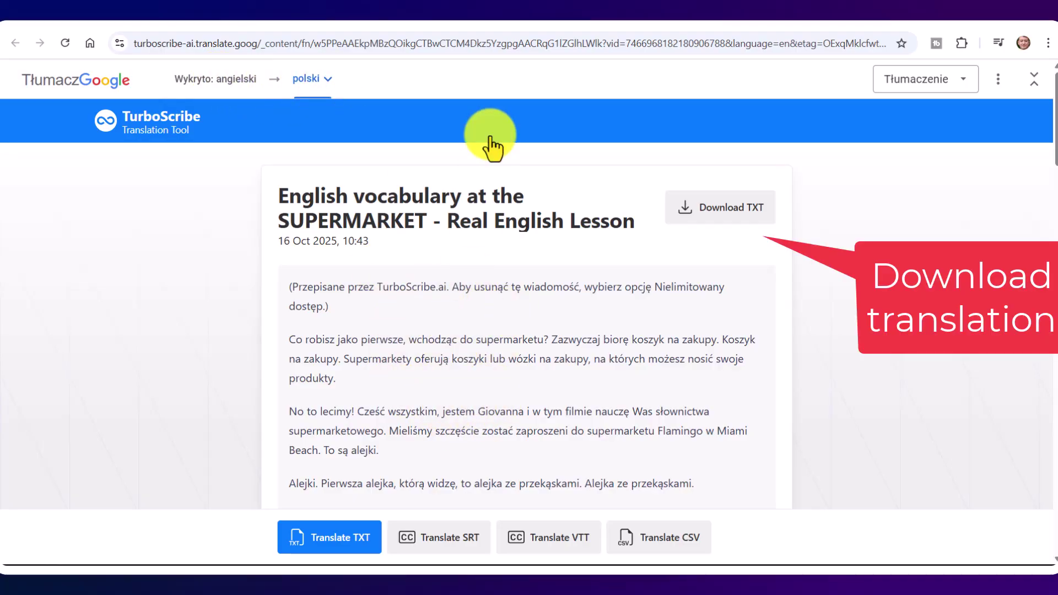
pyautogui.click(511, 32)
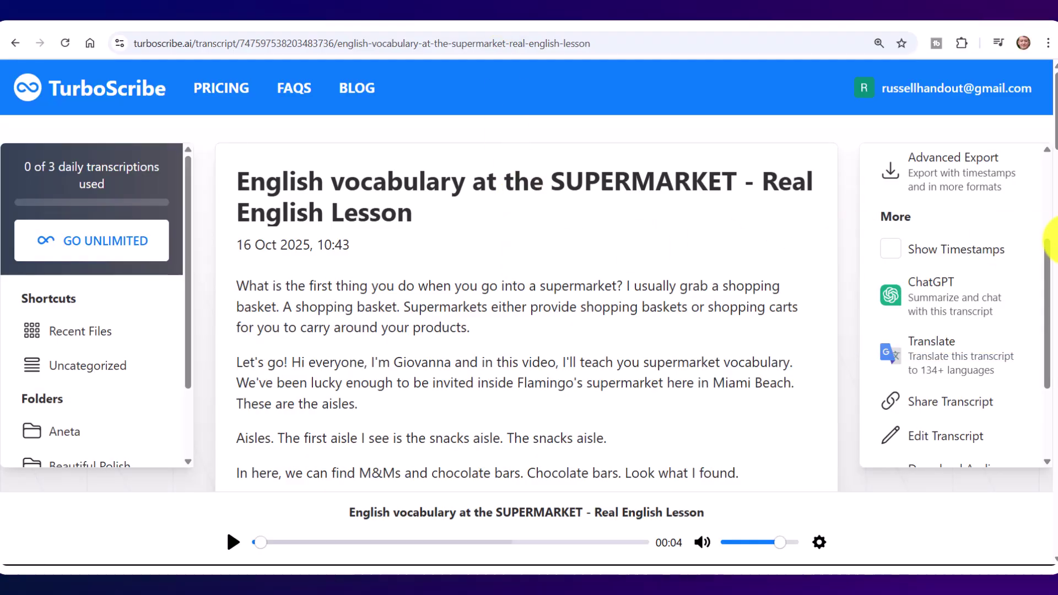
# Scroll down the transcript's right-hand panel
pyautogui.scroll(-3, 1053, 268)
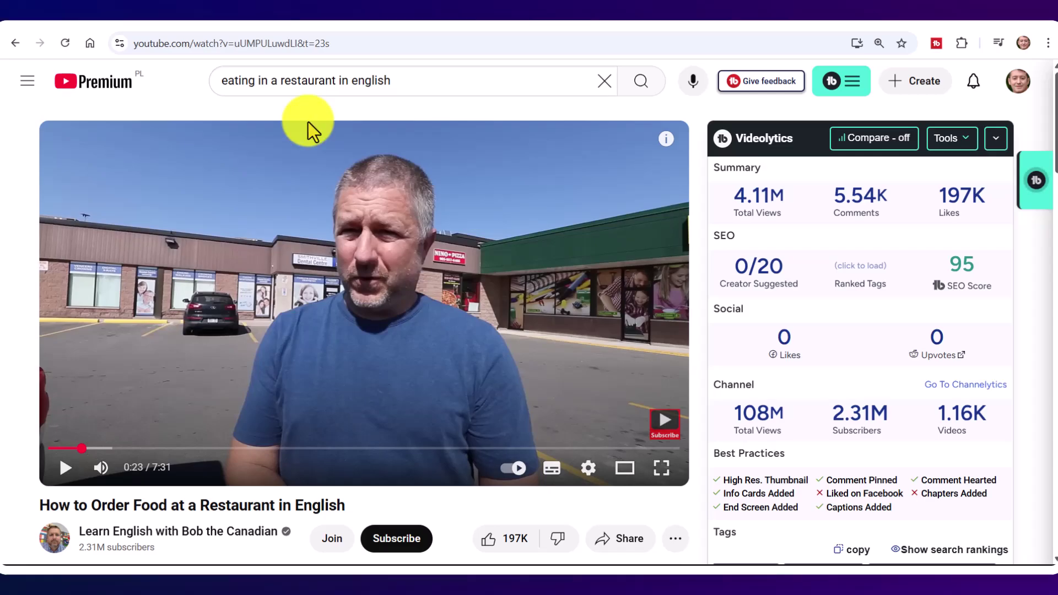
# Copy the restaurant video's YouTube URL and return to the TurboScribe dashboard
pyautogui.click(253, 44)
pyautogui.hotkey('ctrl', 'c')
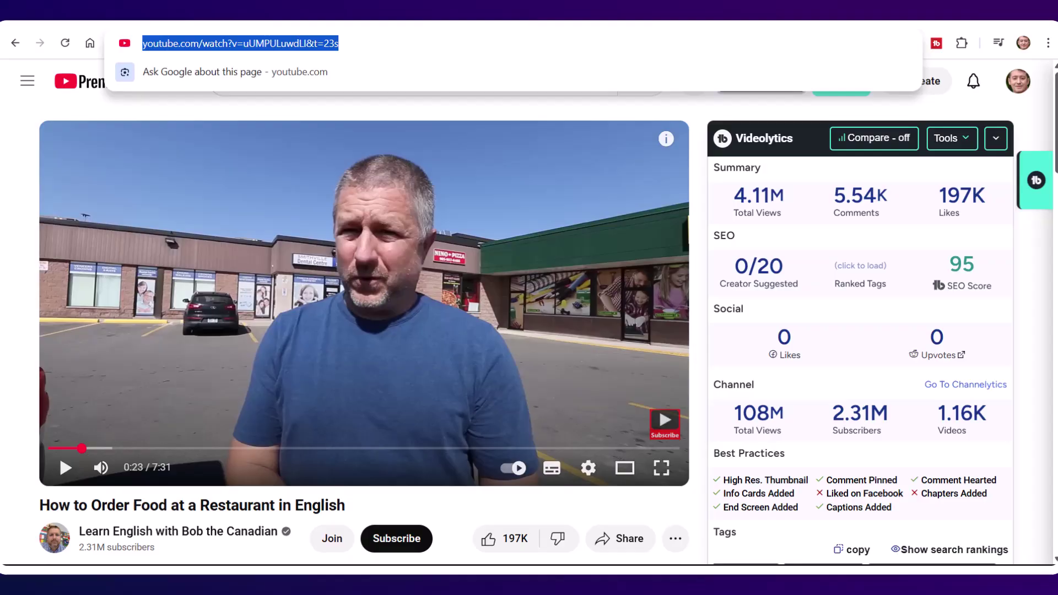
pyautogui.click(288, 29)
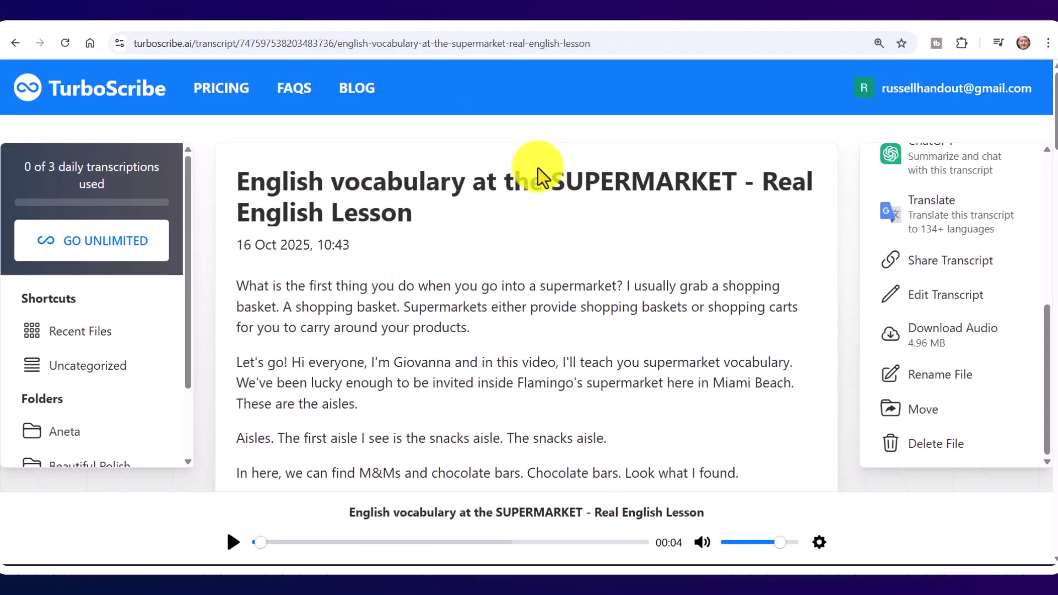
pyautogui.click(87, 101)
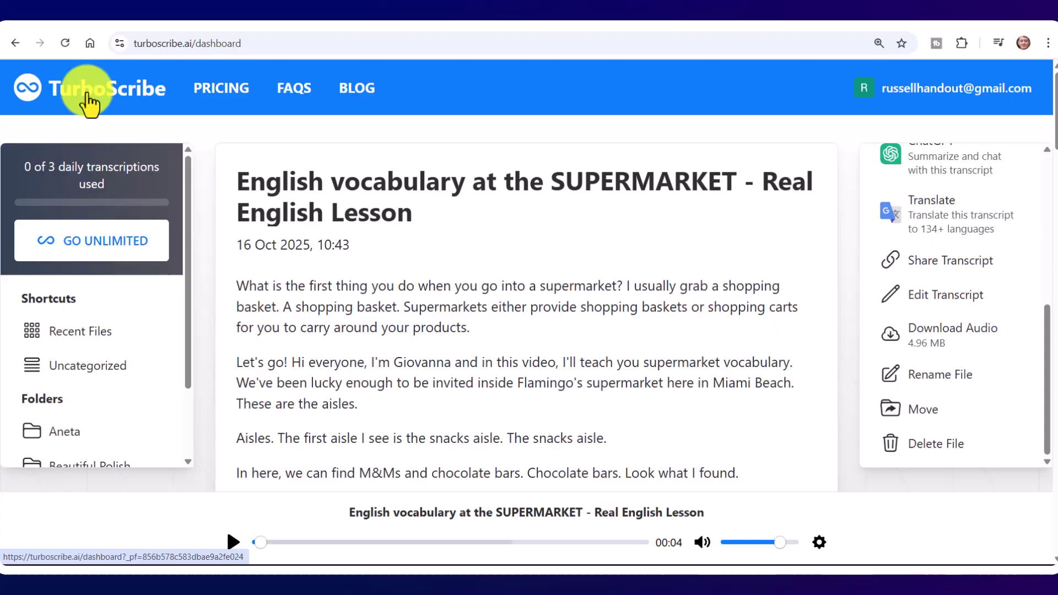
# Import the restaurant video into a new transcription from its pasted YouTube link
pyautogui.click(972, 193)
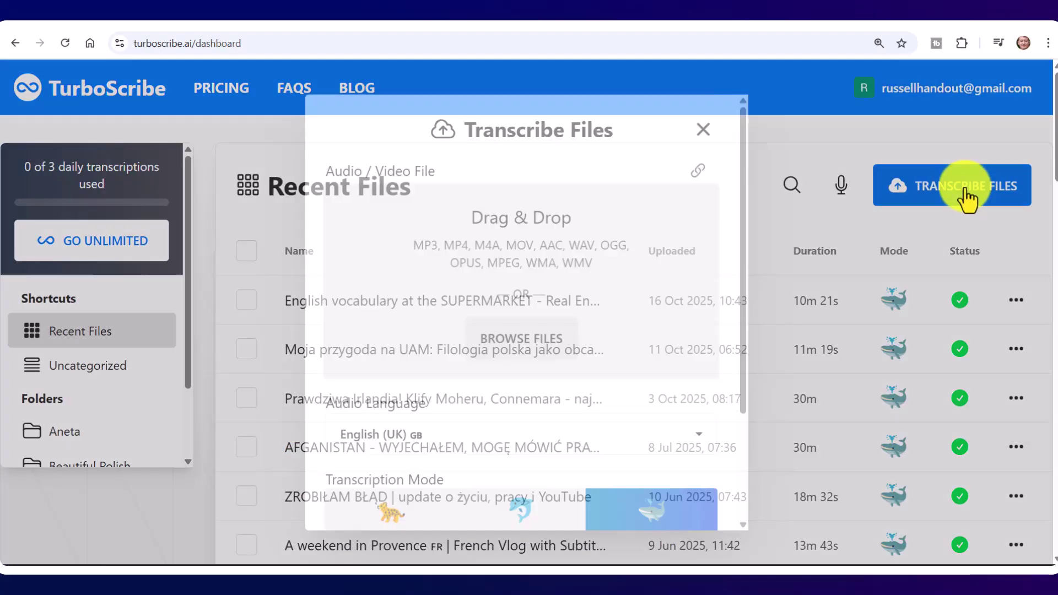
pyautogui.click(698, 172)
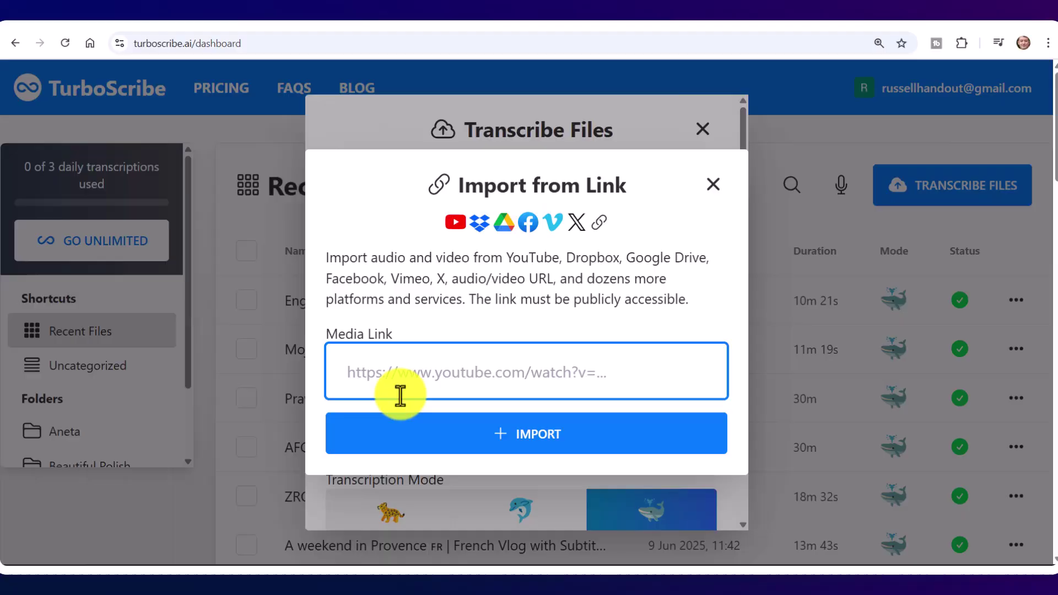
pyautogui.hotkey('ctrl', 'v')
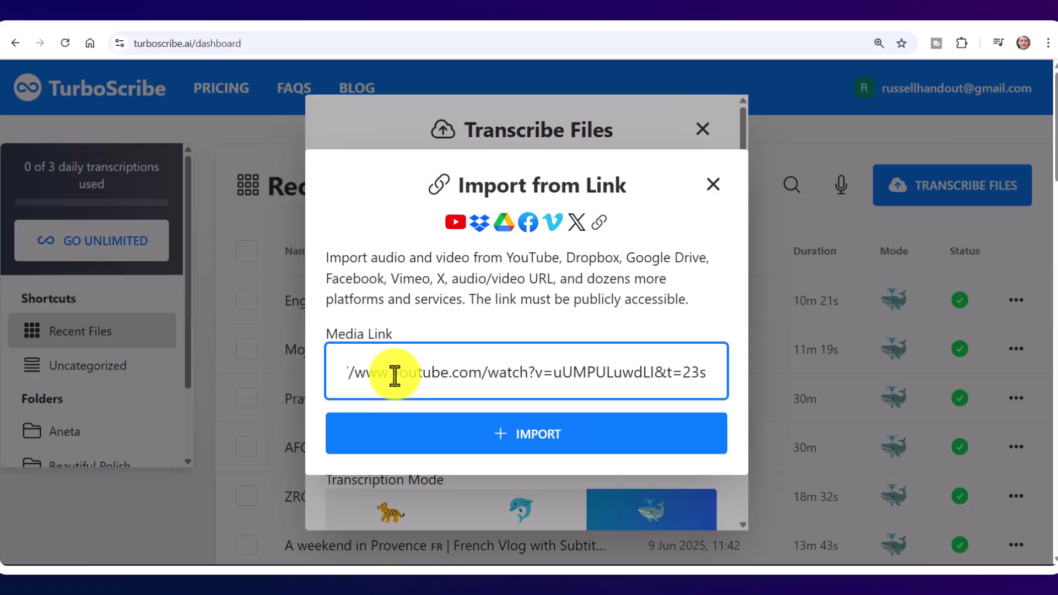
pyautogui.click(532, 441)
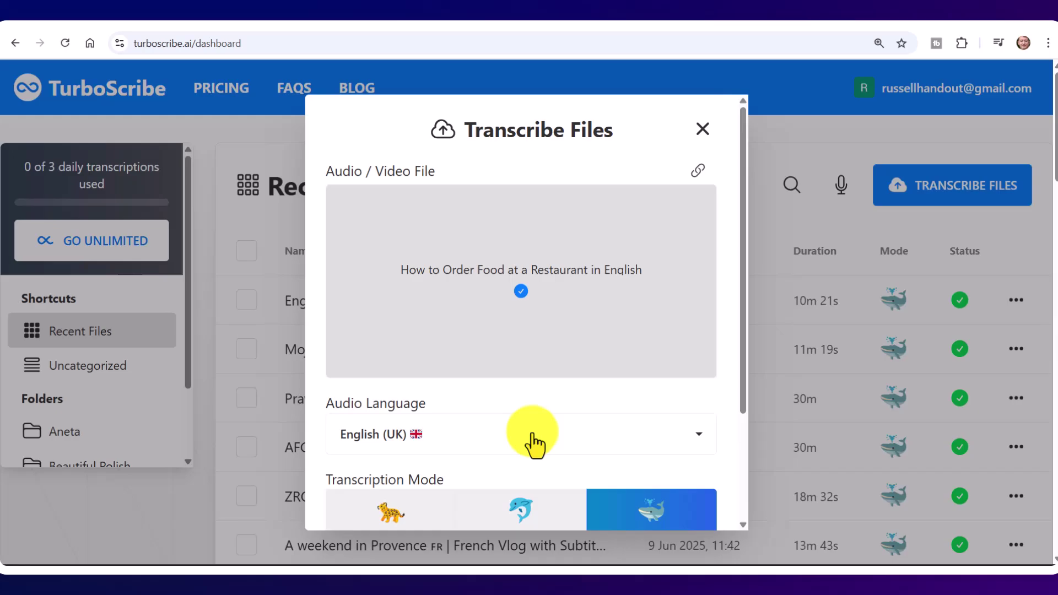
pyautogui.moveTo(744, 290); pyautogui.dragTo(750, 395)
# Keep English (UK) as the audio language and Whale mode, then start transcribing
pyautogui.moveTo(652, 389)
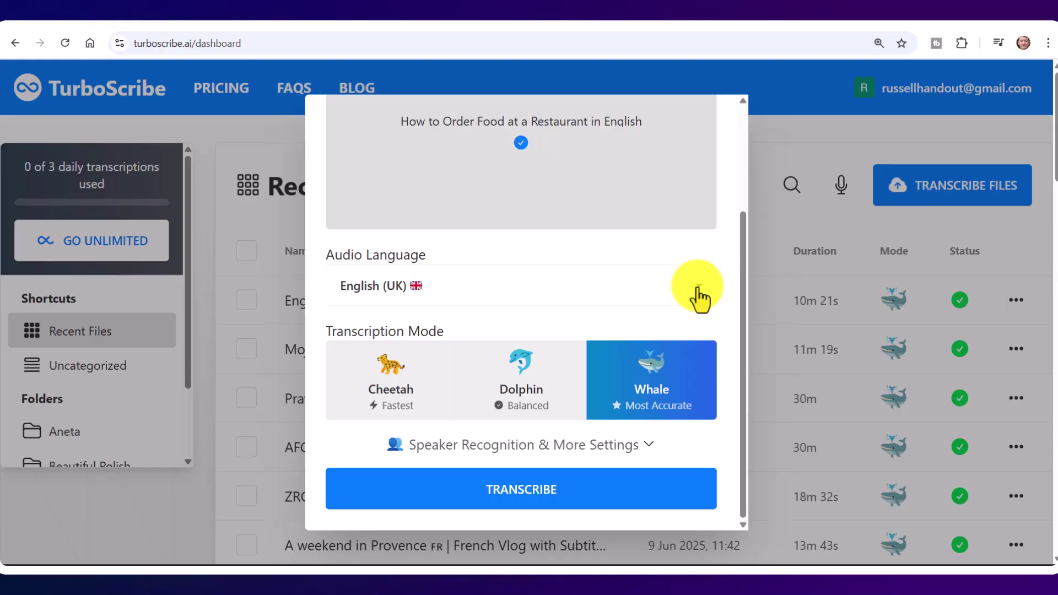
pyautogui.click(700, 296)
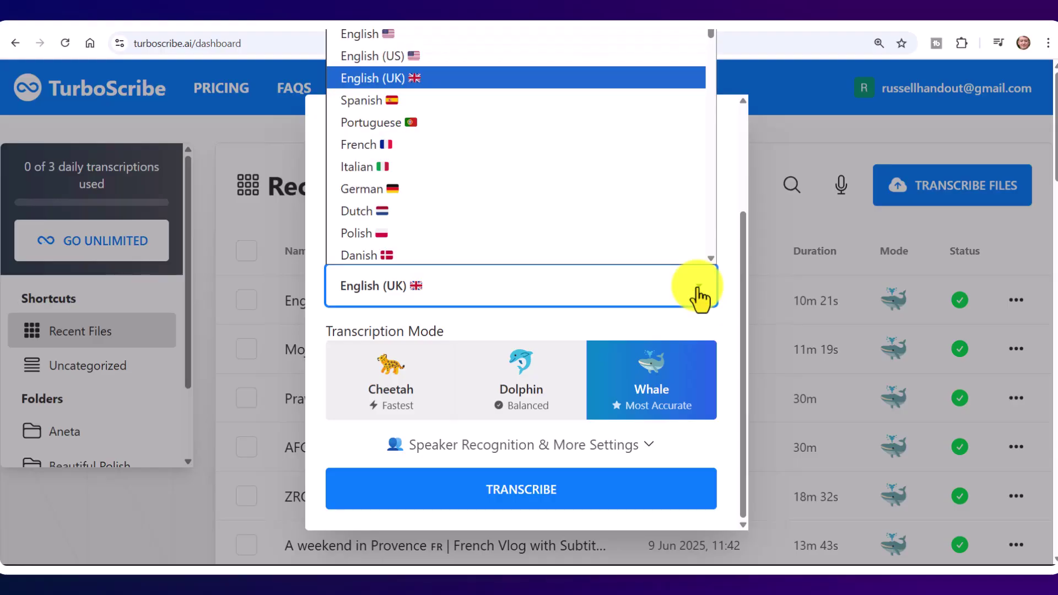
pyautogui.click(388, 76)
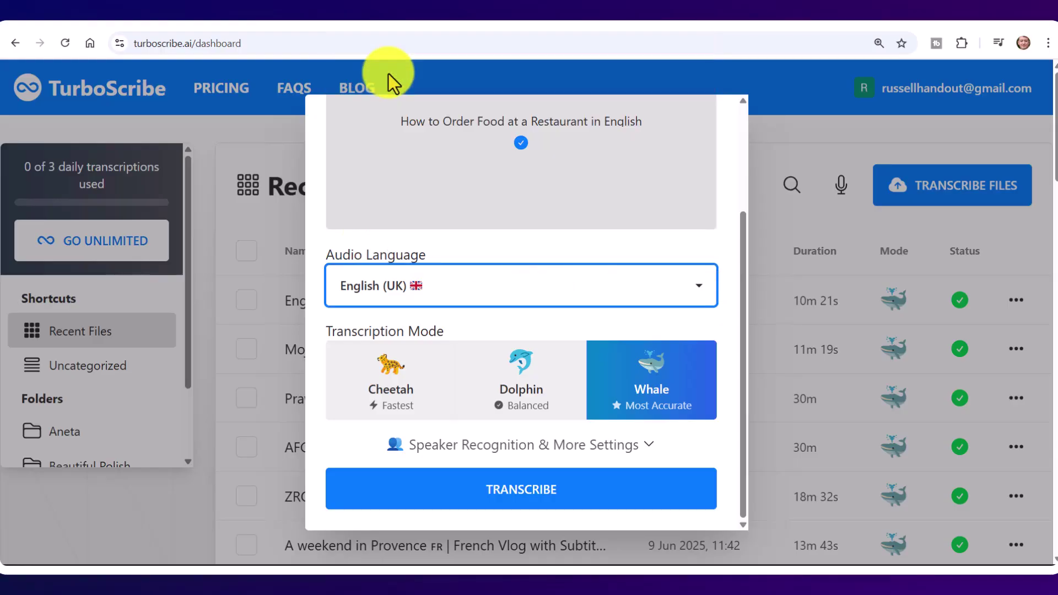
pyautogui.click(700, 295)
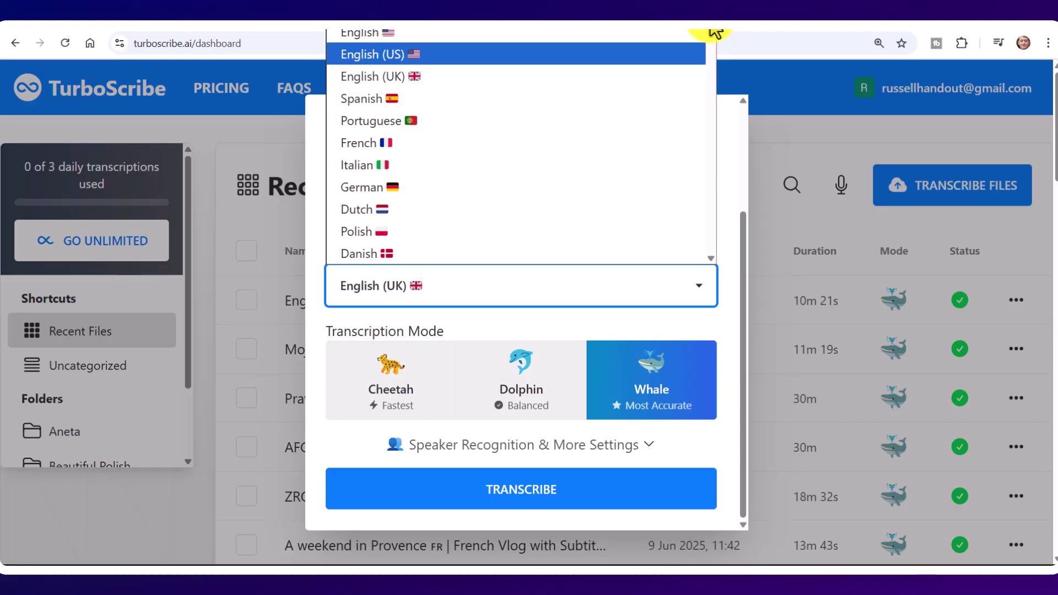
pyautogui.scroll(-3, 709, 35)
pyautogui.scroll(3, 710, 36)
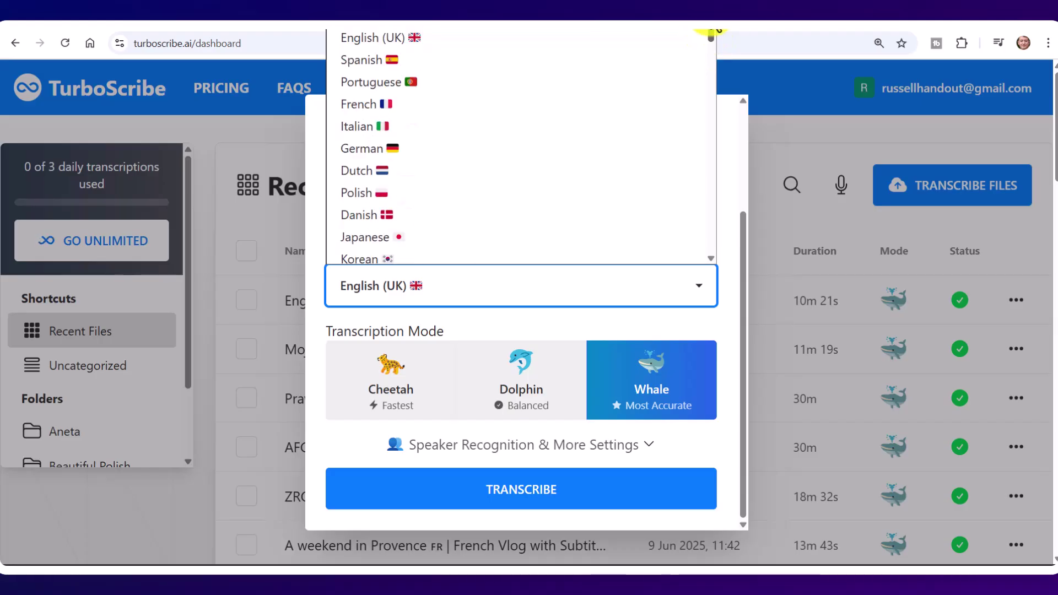
pyautogui.click(556, 300)
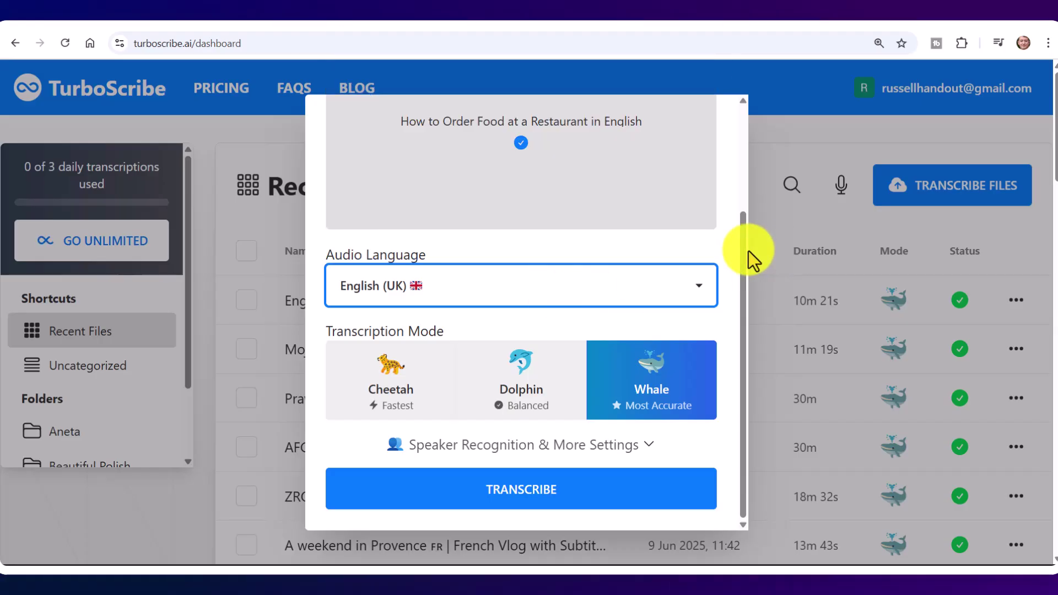
pyautogui.click(678, 363)
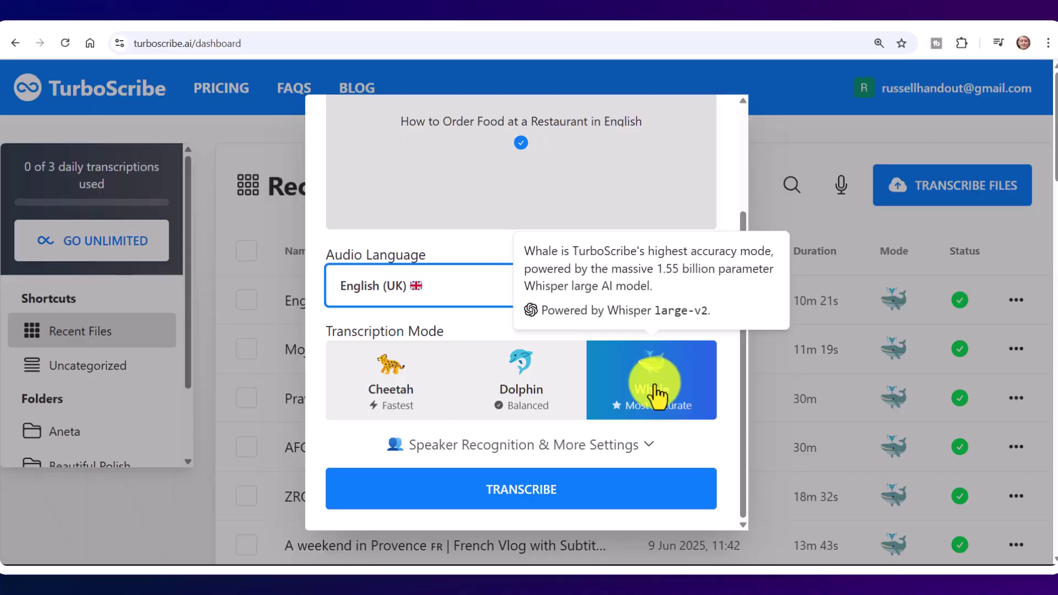
pyautogui.click(510, 499)
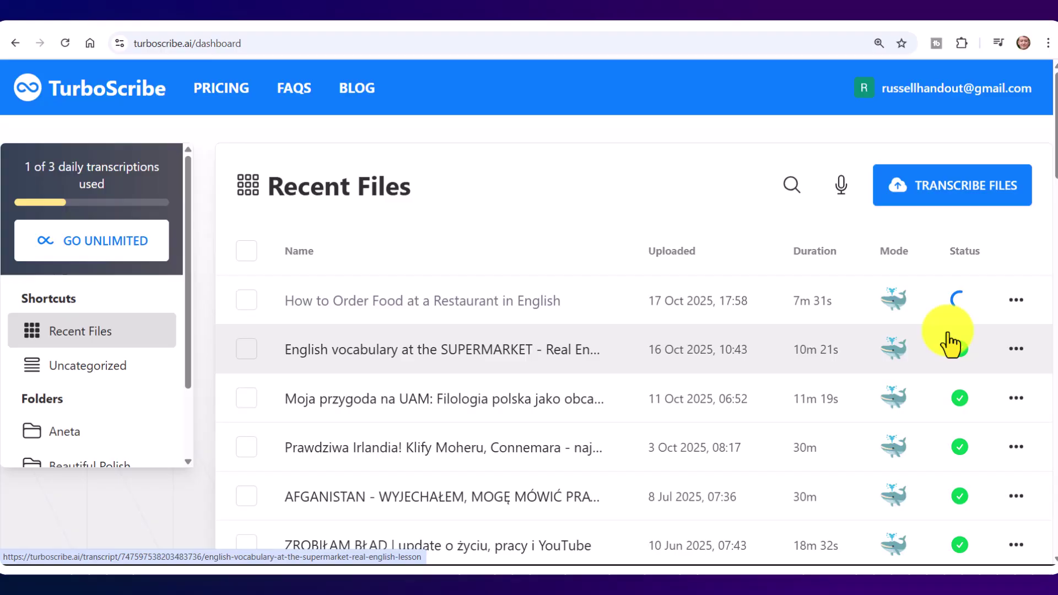
# Open the 'How to Order Food at a Restaurant in English' transcript and play its audio briefly
pyautogui.click(426, 302)
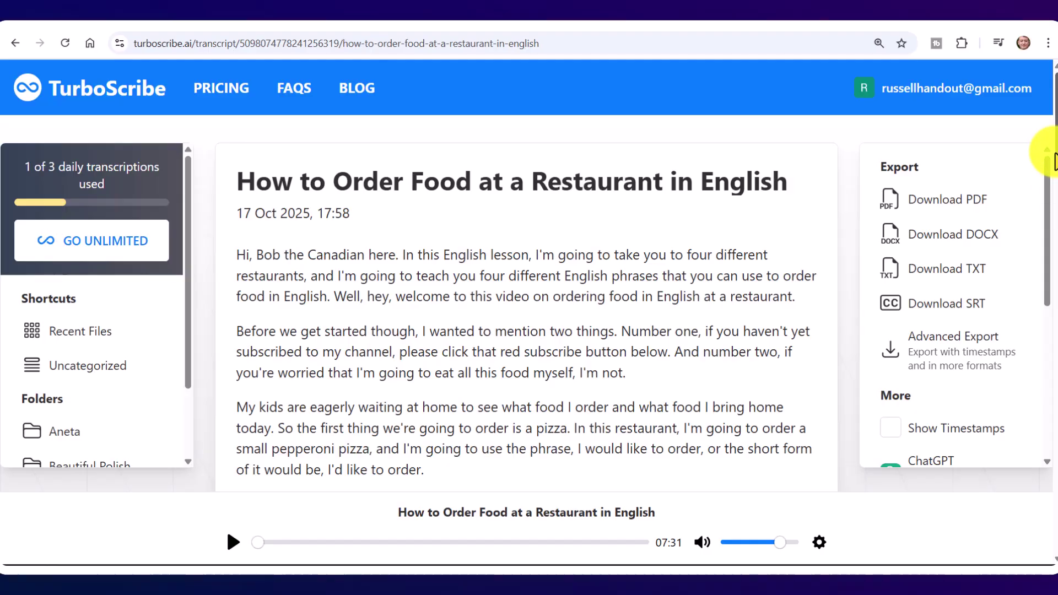
pyautogui.moveTo(1051, 147)
pyautogui.mouseDown()
pyautogui.moveTo(1054, 265)
pyautogui.moveTo(1051, 144)
pyautogui.mouseUp()
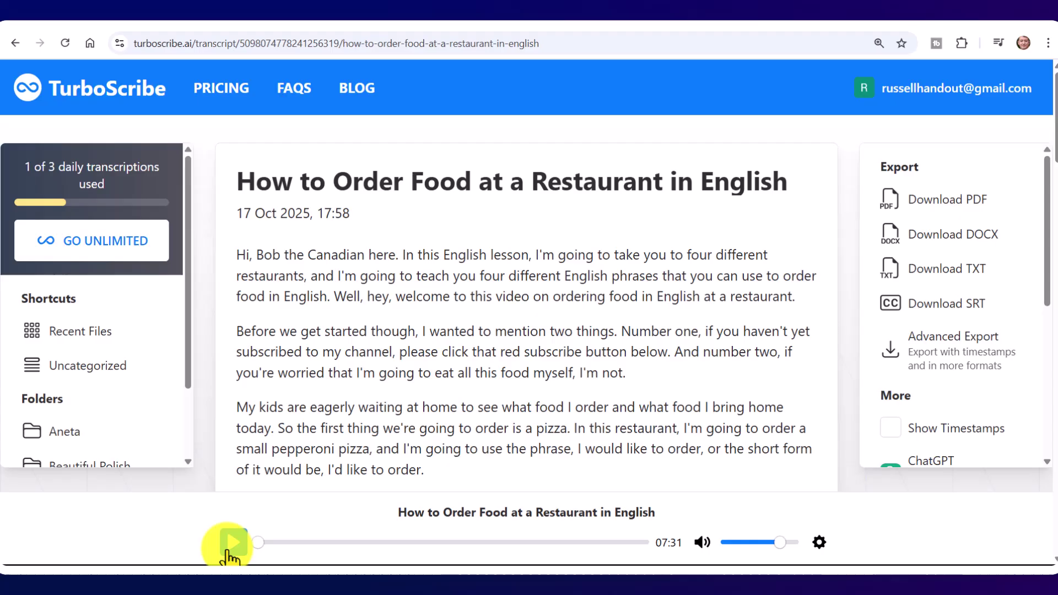
pyautogui.click(232, 545)
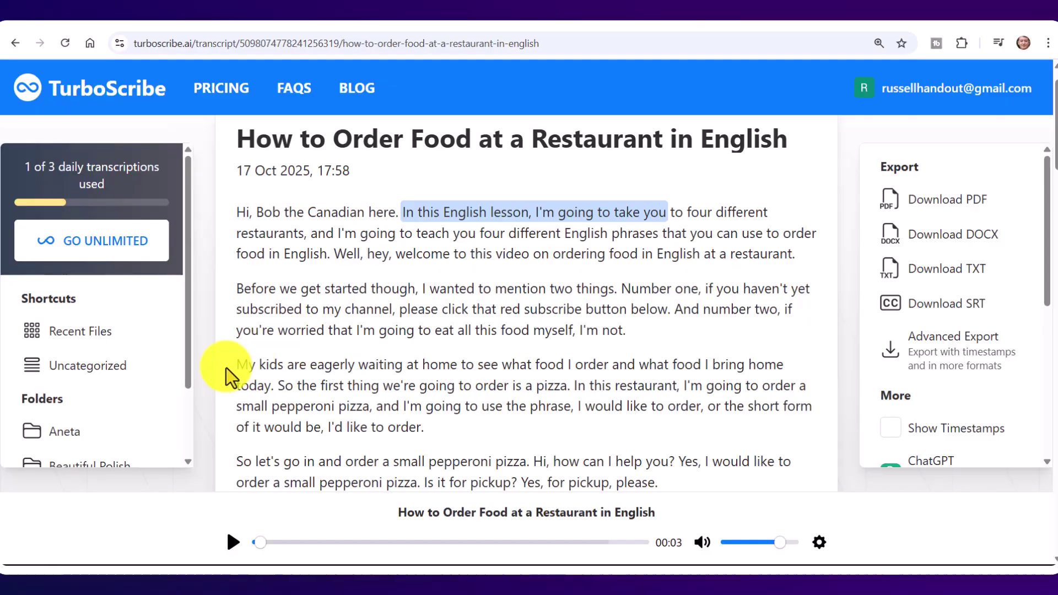
# Copy the phrase 'My kids are eagerly waiting at home' and go to Google Translate
pyautogui.moveTo(247, 366); pyautogui.dragTo(455, 367)
pyautogui.hotkey('ctrl', 'c')
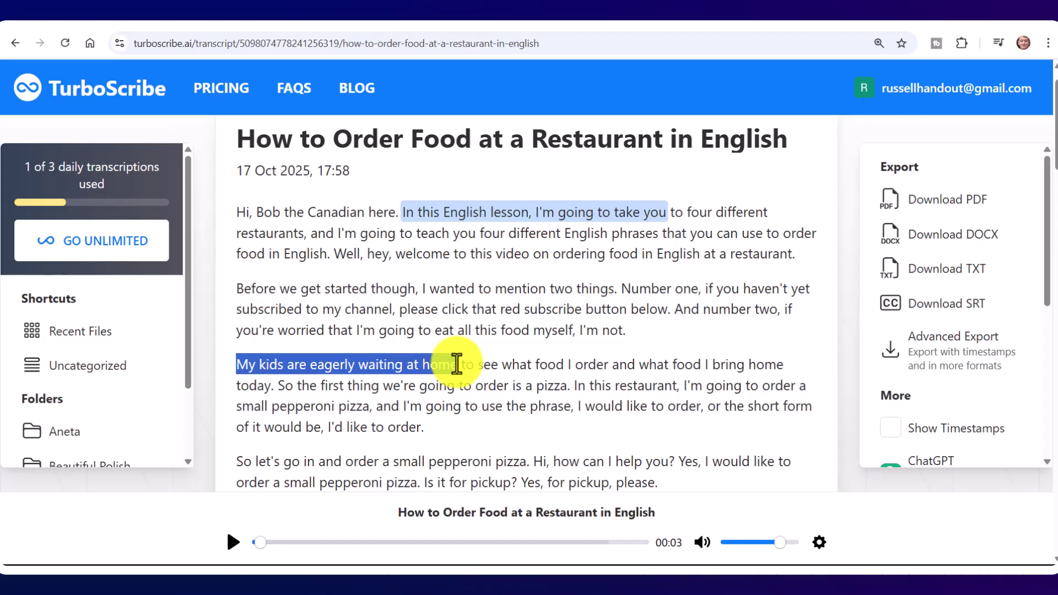
pyautogui.rightClick(439, 376)
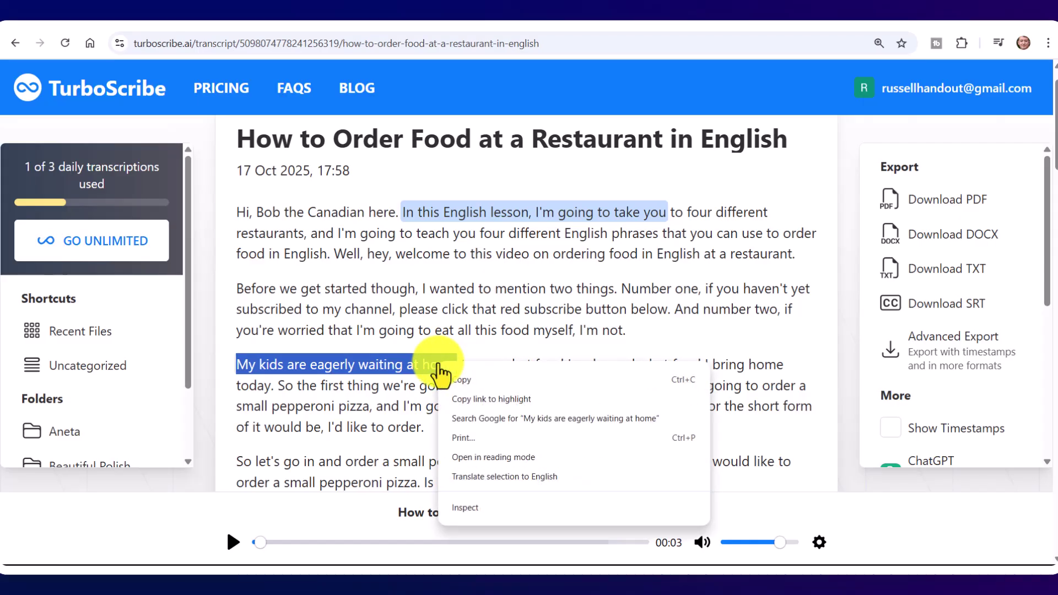
pyautogui.click(461, 386)
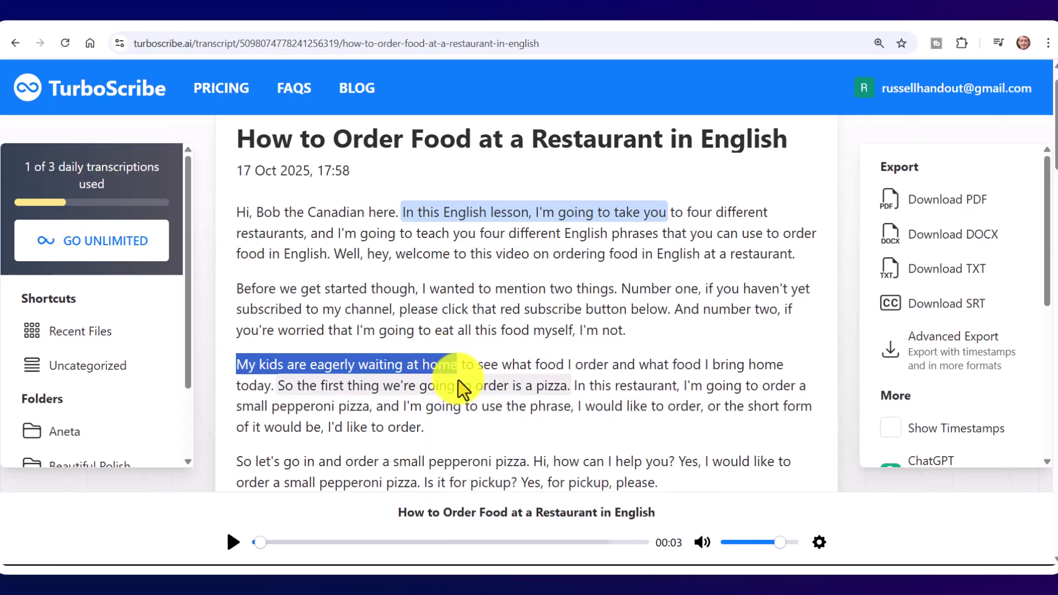
pyautogui.click(431, 29)
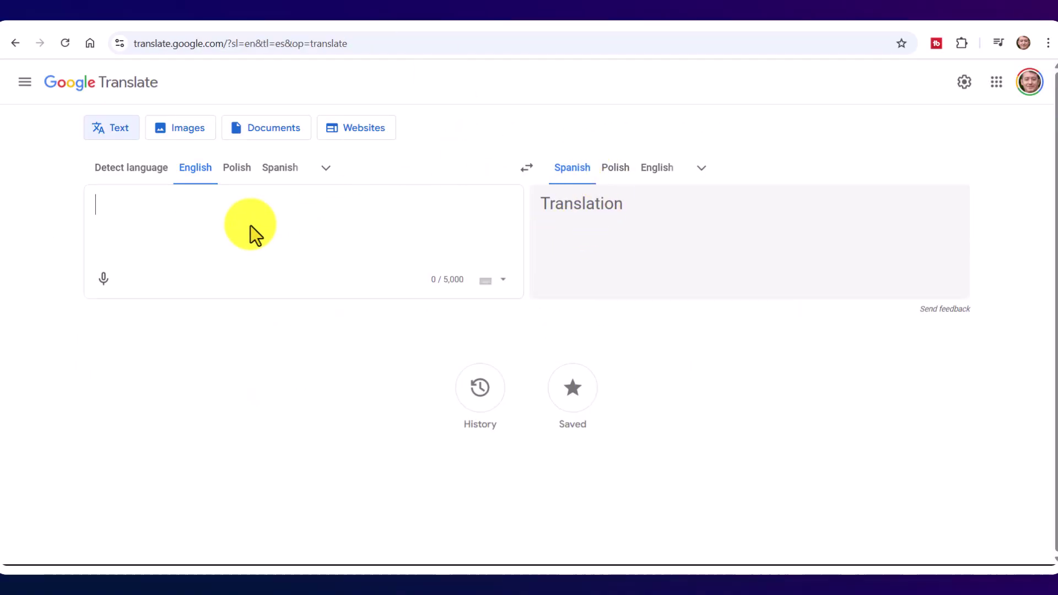
# Paste the phrase, save its Spanish translation, and show the Saved phrases list
pyautogui.hotkey('ctrl', 'v')
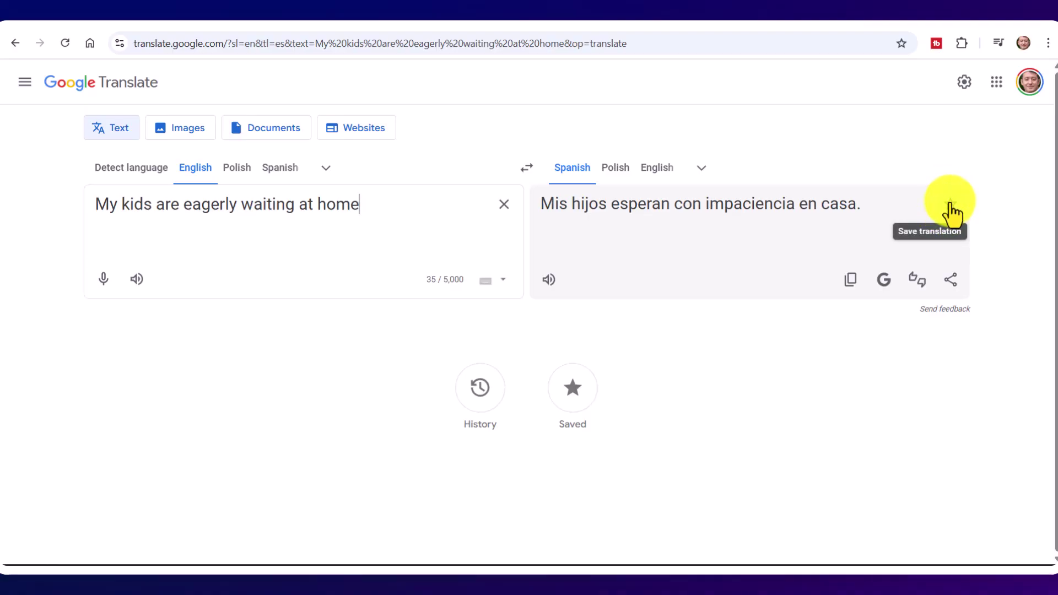
pyautogui.click(952, 212)
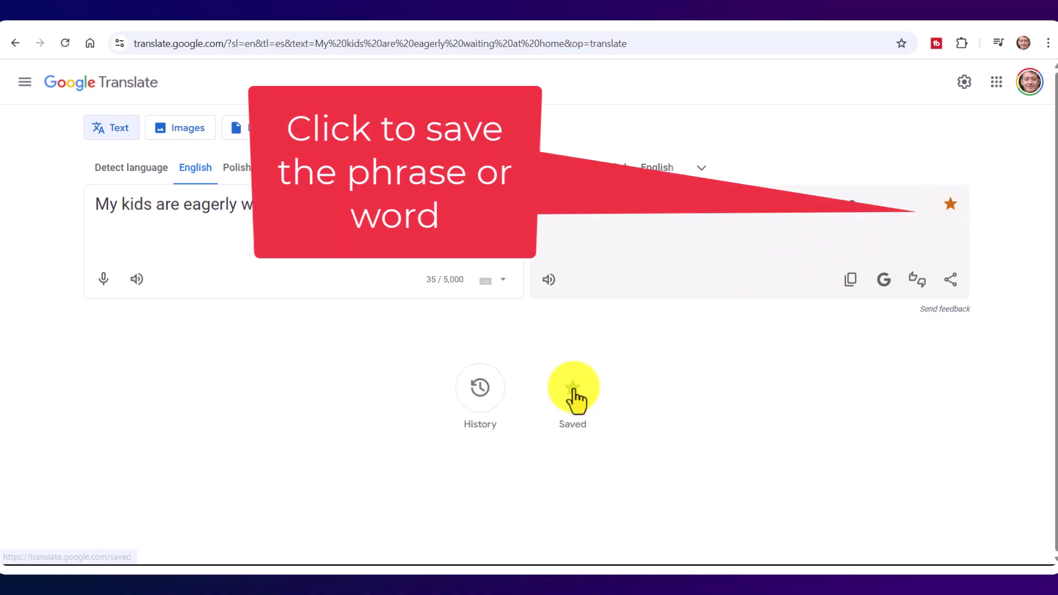
pyautogui.click(574, 392)
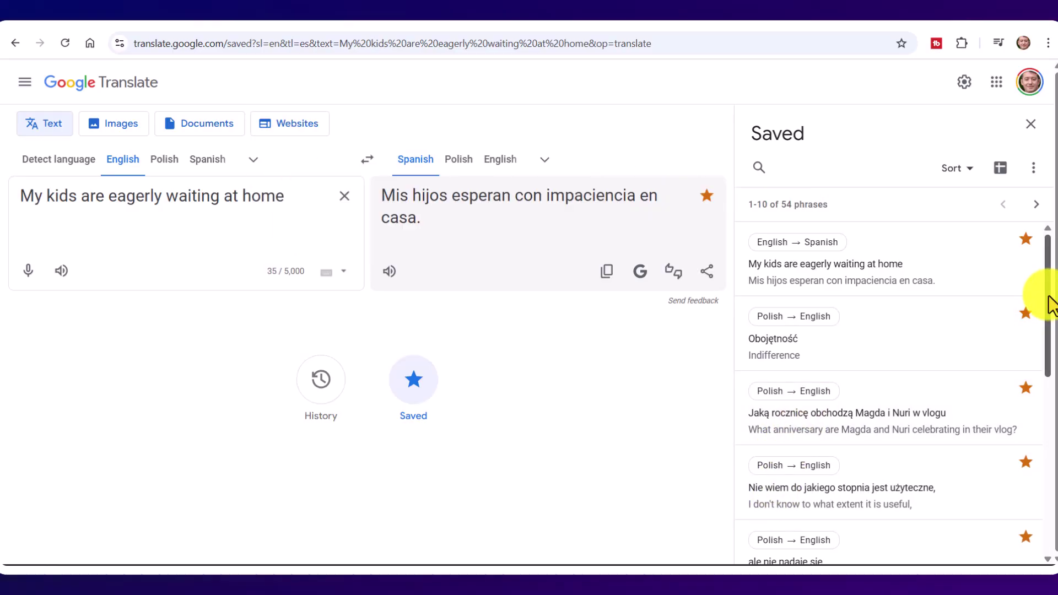
pyautogui.moveTo(1050, 305)
pyautogui.mouseDown()
pyautogui.moveTo(1051, 412)
pyautogui.moveTo(1047, 297)
pyautogui.mouseUp()
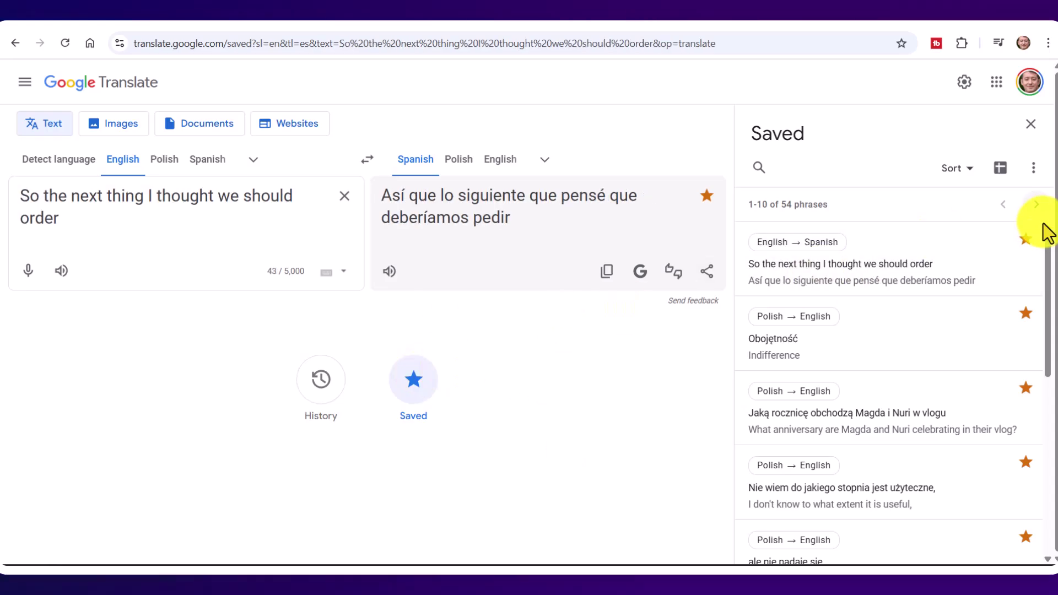
pyautogui.moveTo(1043, 244); pyautogui.dragTo(975, 314)
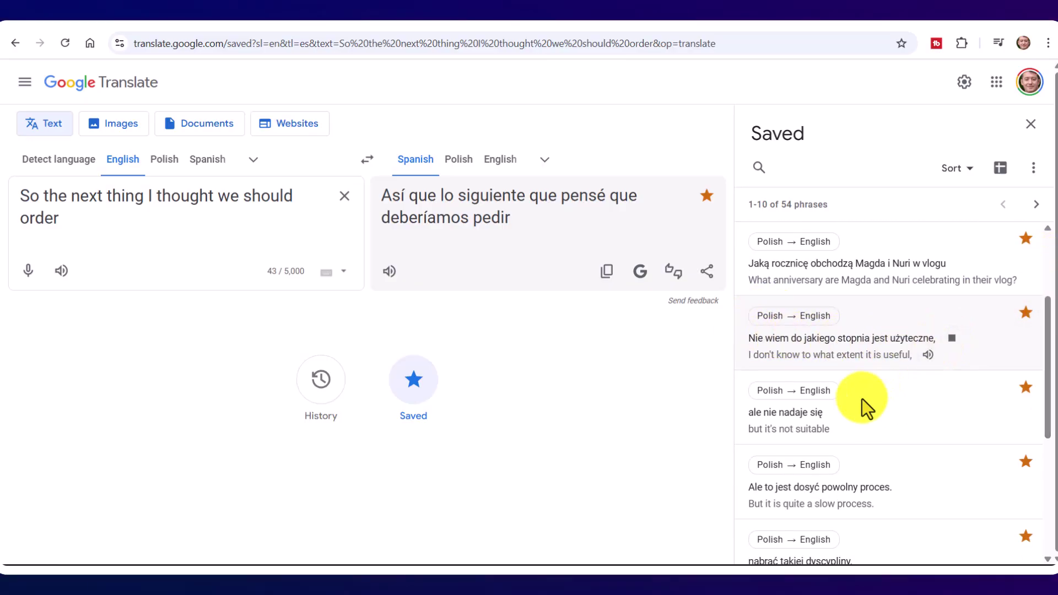
# Play a saved phrase aloud and dismiss More options without clearing saved phrases
pyautogui.click(838, 413)
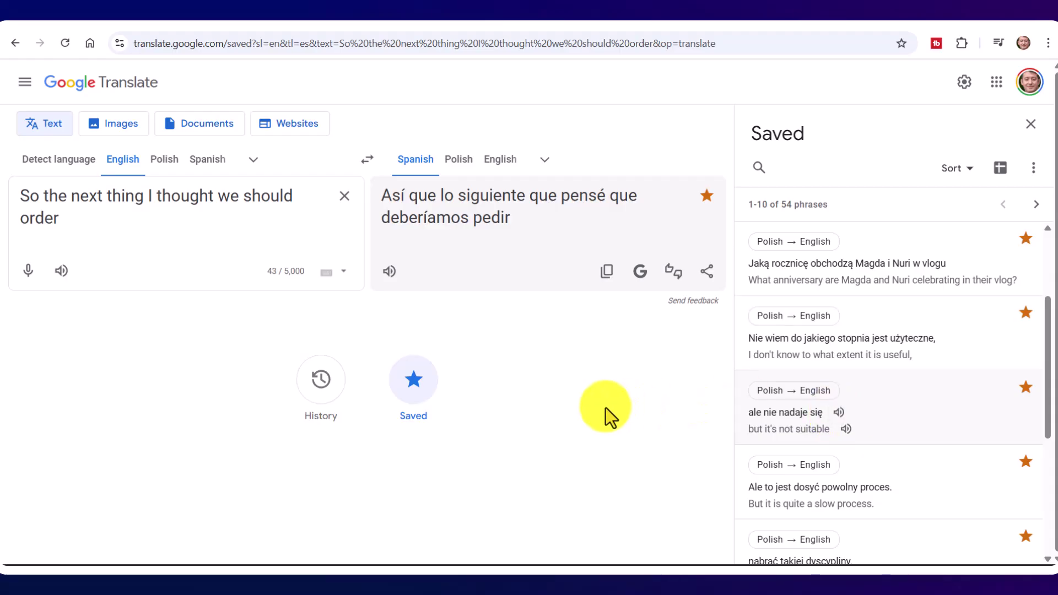
pyautogui.click(1035, 172)
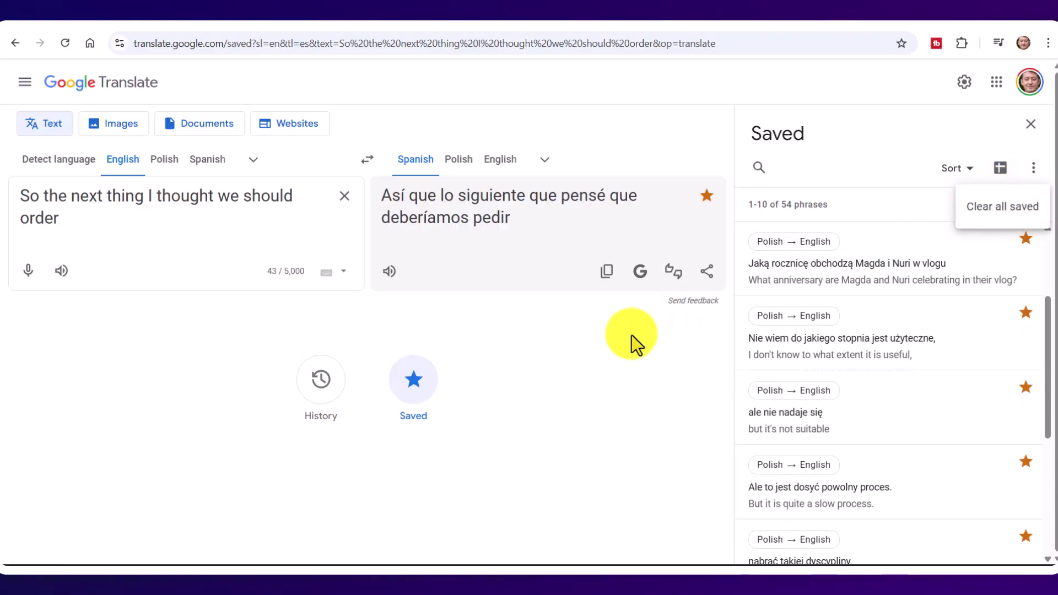
pyautogui.click(608, 345)
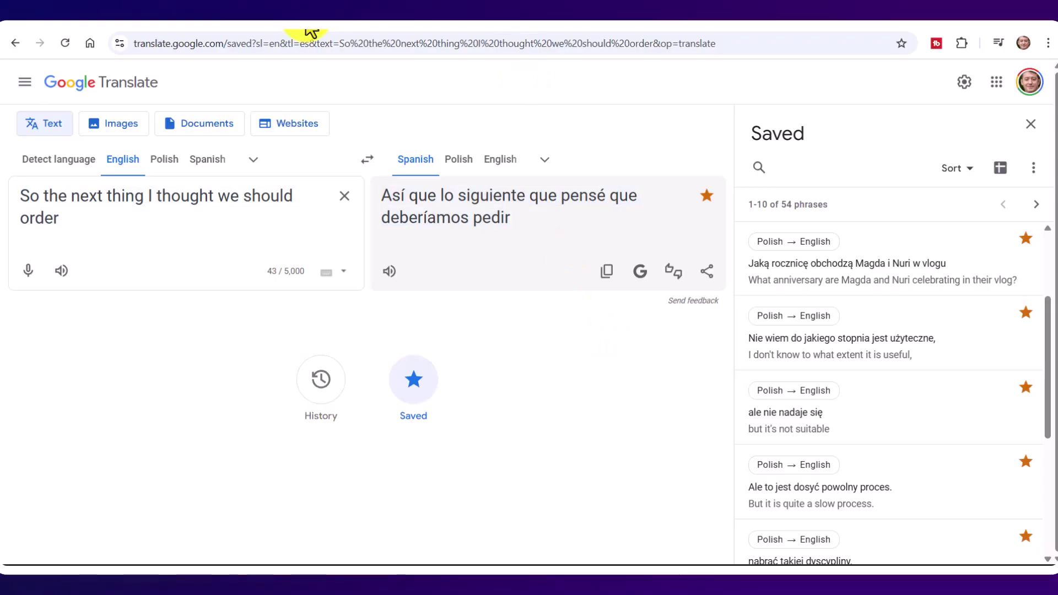
# Return to the restaurant lesson transcript in TurboScribe
pyautogui.click(288, 14)
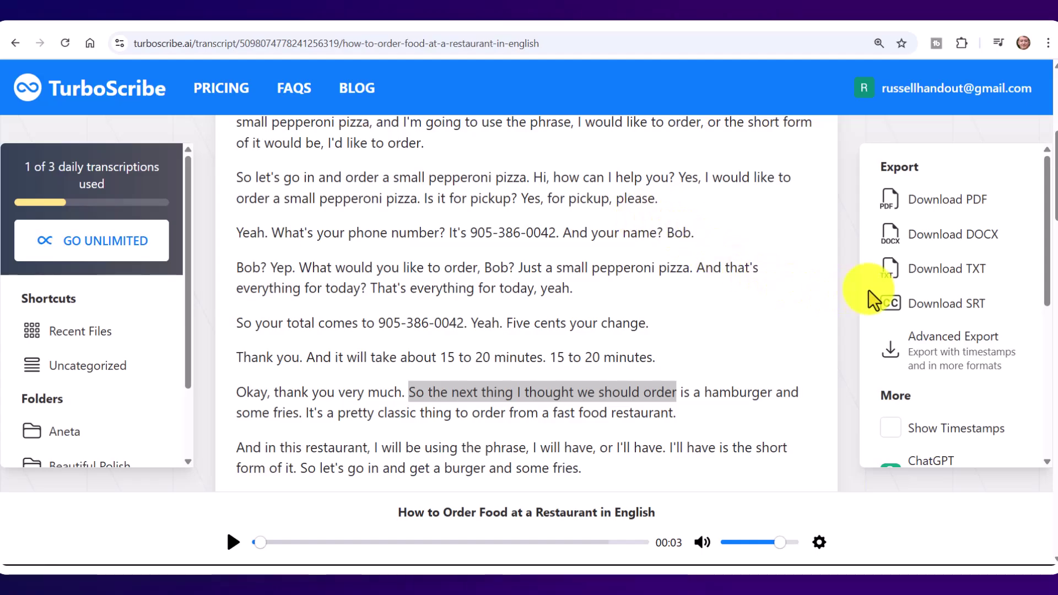
# Download the restaurant transcript as a DOCX file and open it in Word
pyautogui.click(943, 238)
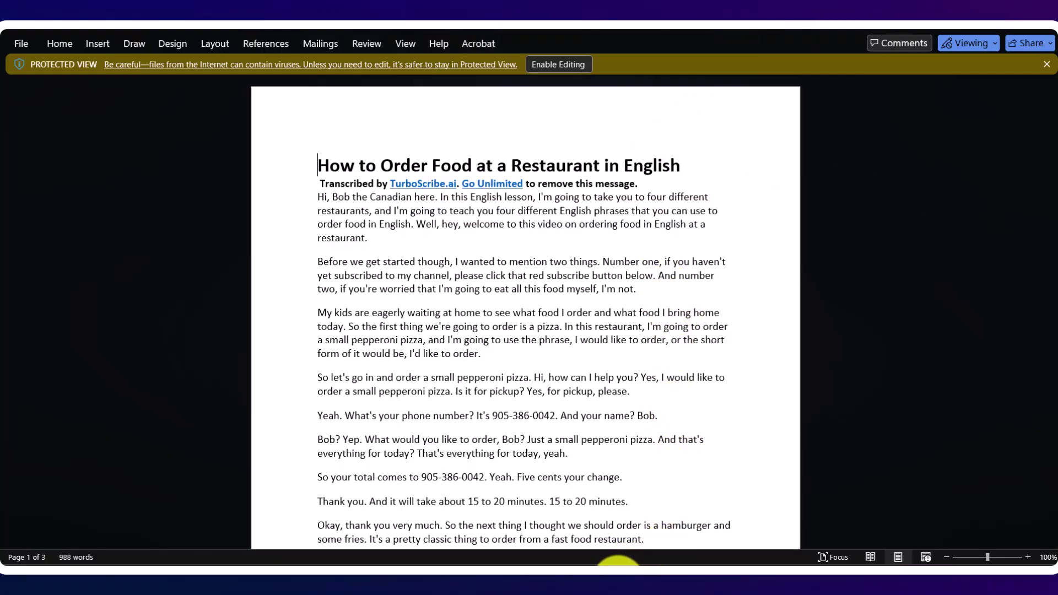
# Check the Downloads folder in File Explorer for the transcript, then return to the browser
pyautogui.click(618, 569)
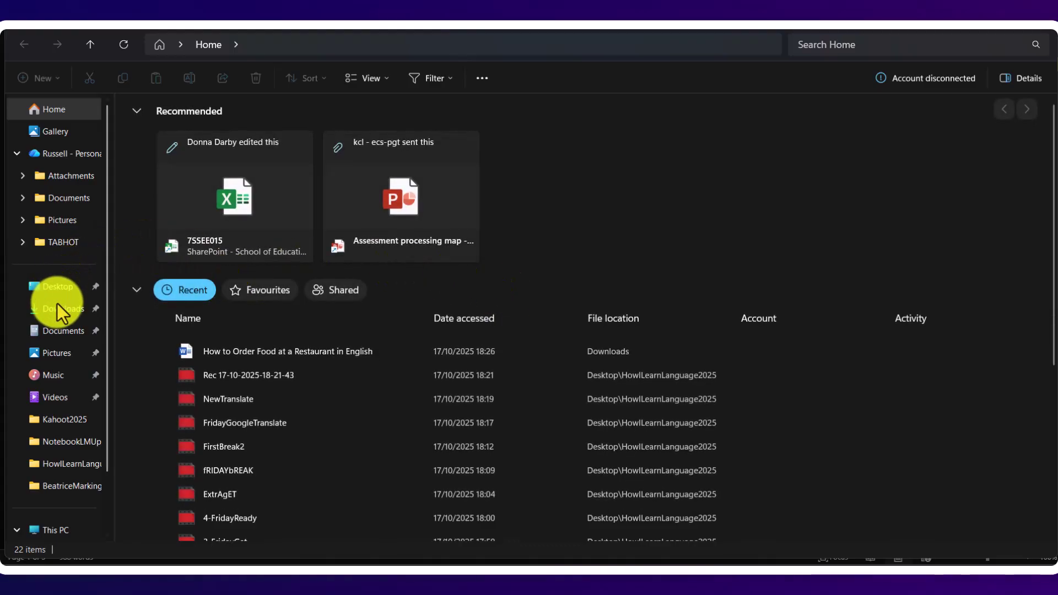
pyautogui.click(57, 308)
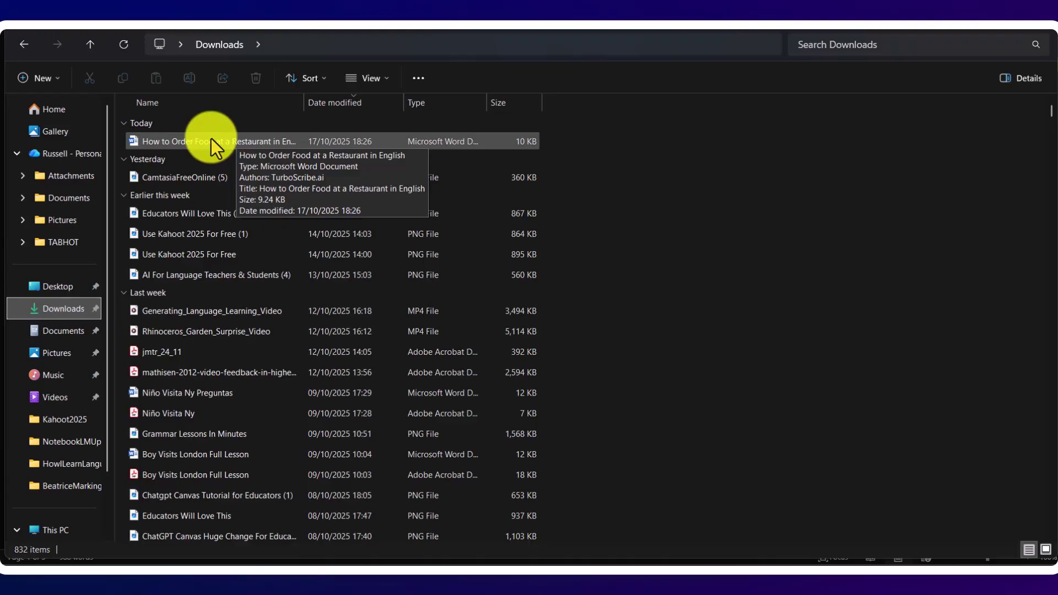
pyautogui.hotkey('alt', 'Home')
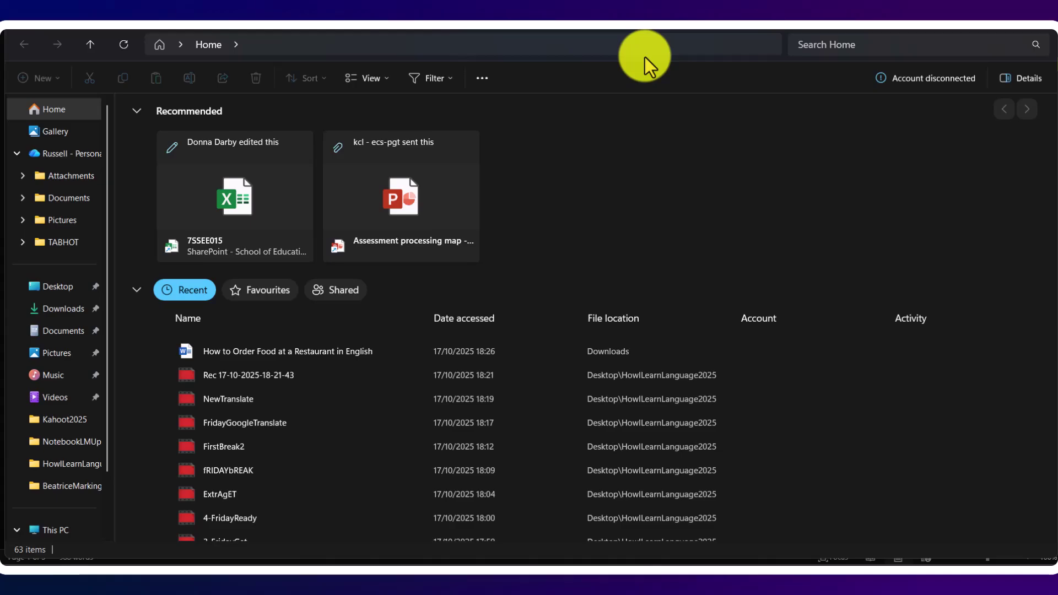
pyautogui.click(666, 566)
# Open Gemini in a new Chrome tab from the Google apps launcher
pyautogui.click(605, 41)
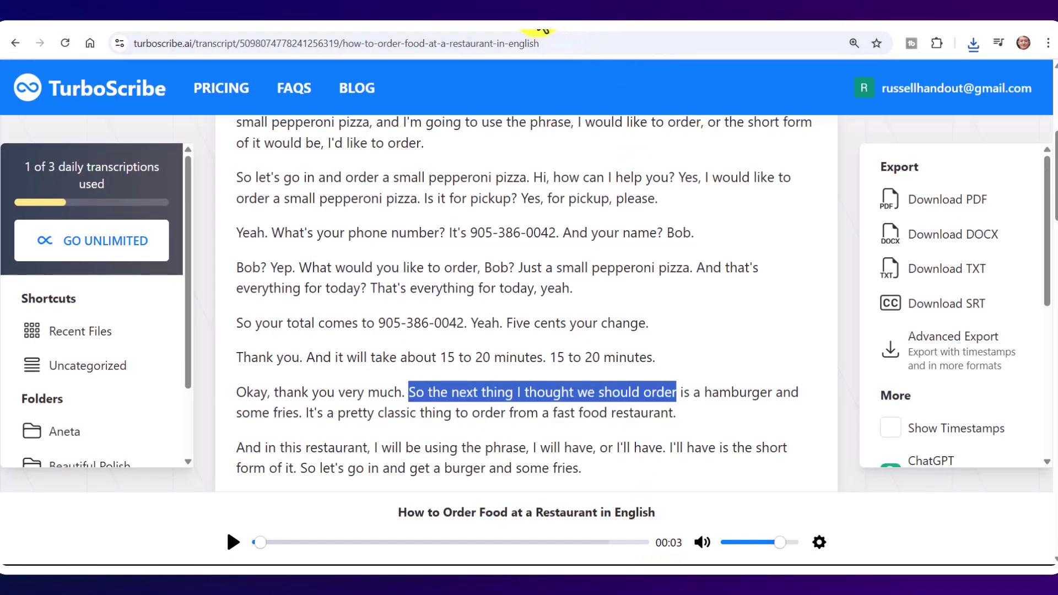
pyautogui.hotkey('ctrl', 't')
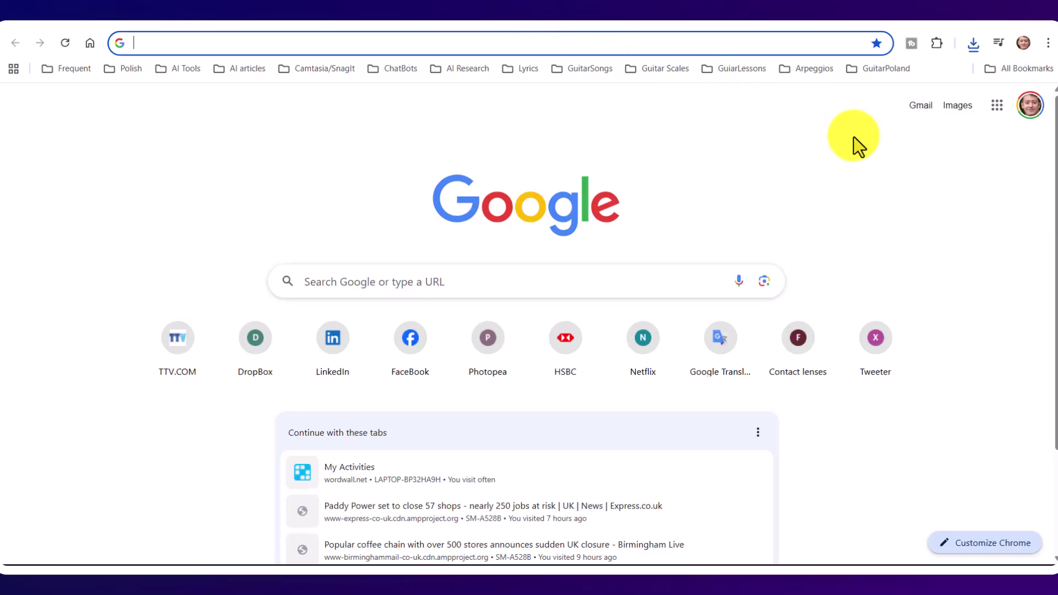
pyautogui.click(1002, 108)
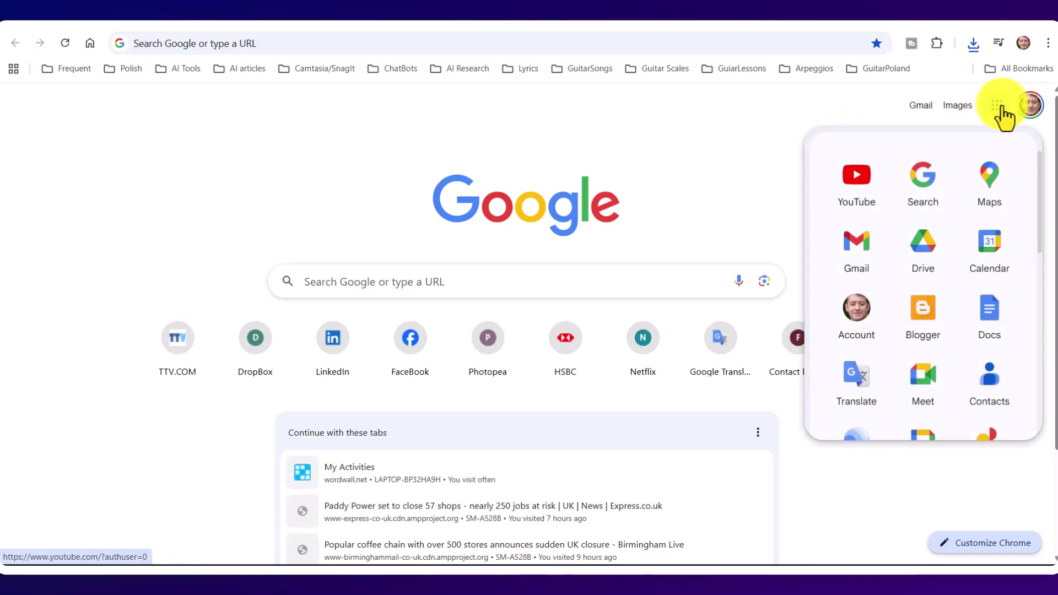
pyautogui.scroll(-5, 1042, 209)
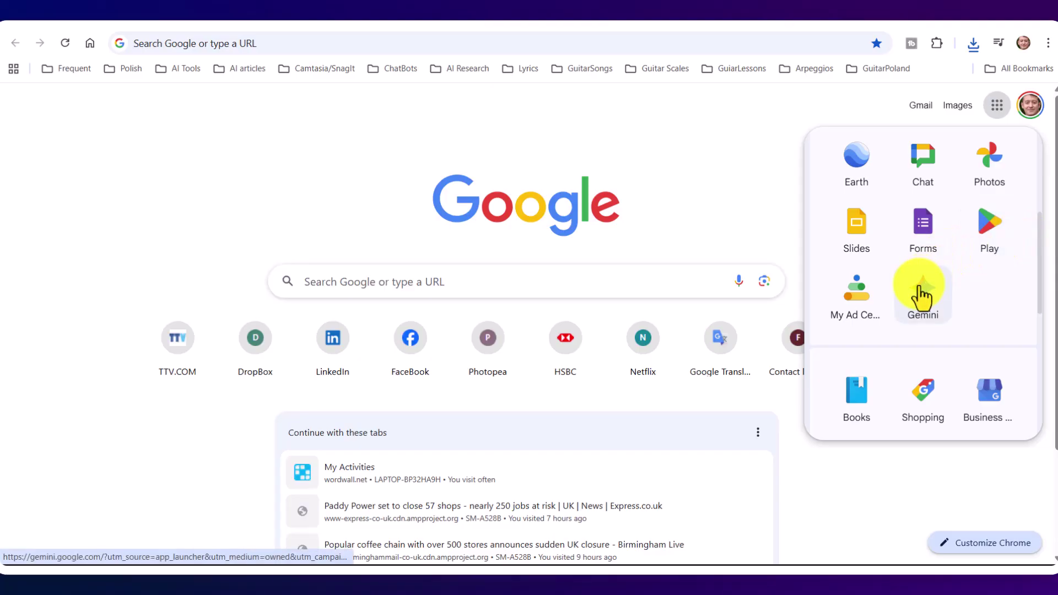
pyautogui.click(923, 291)
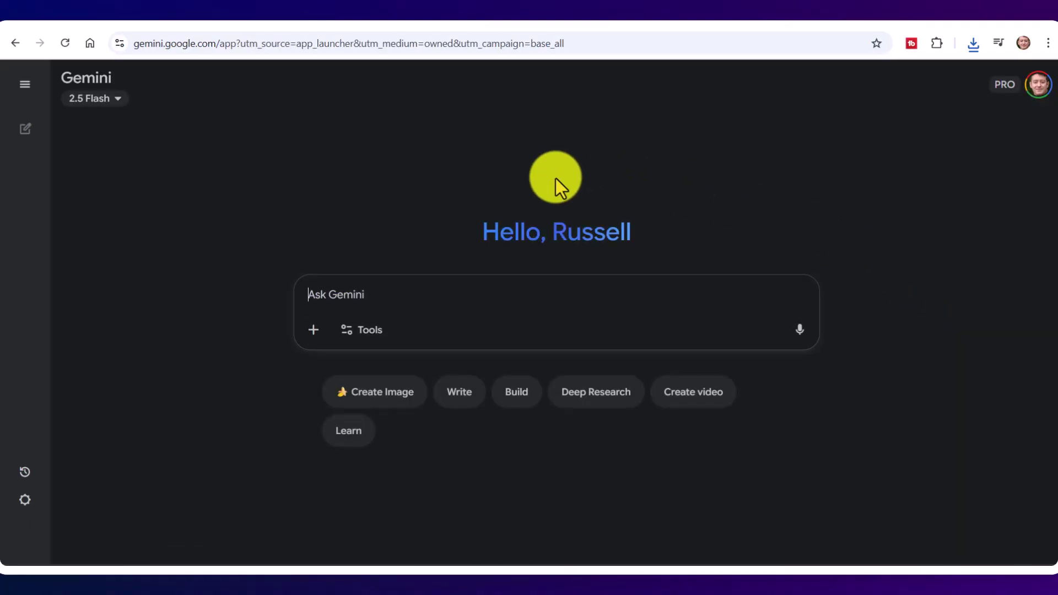
# Attach the How to Order Food at a Restaurant in English DOCX from Downloads
pyautogui.click(313, 329)
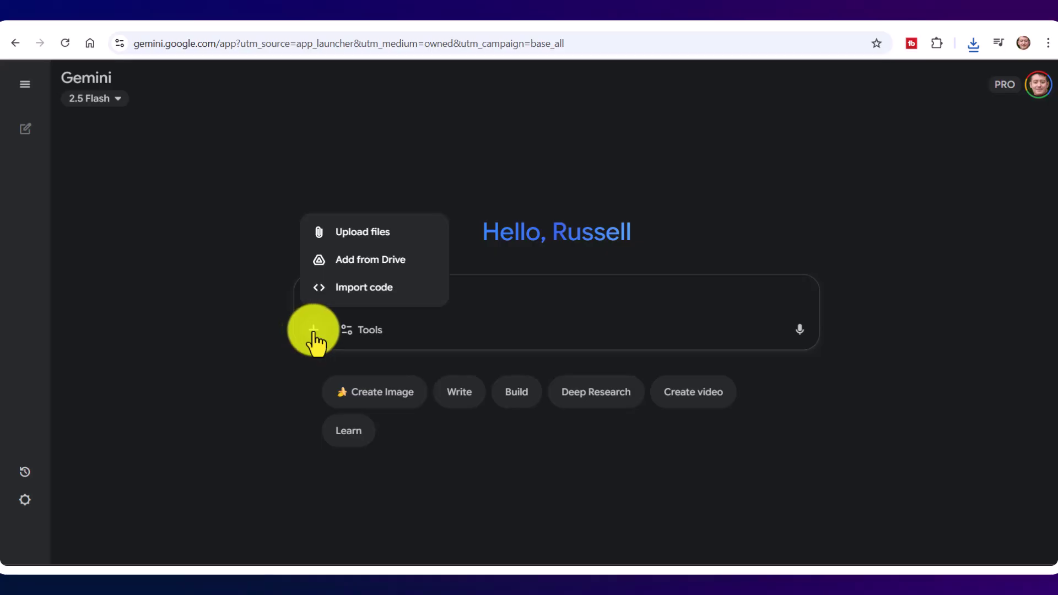
pyautogui.click(357, 241)
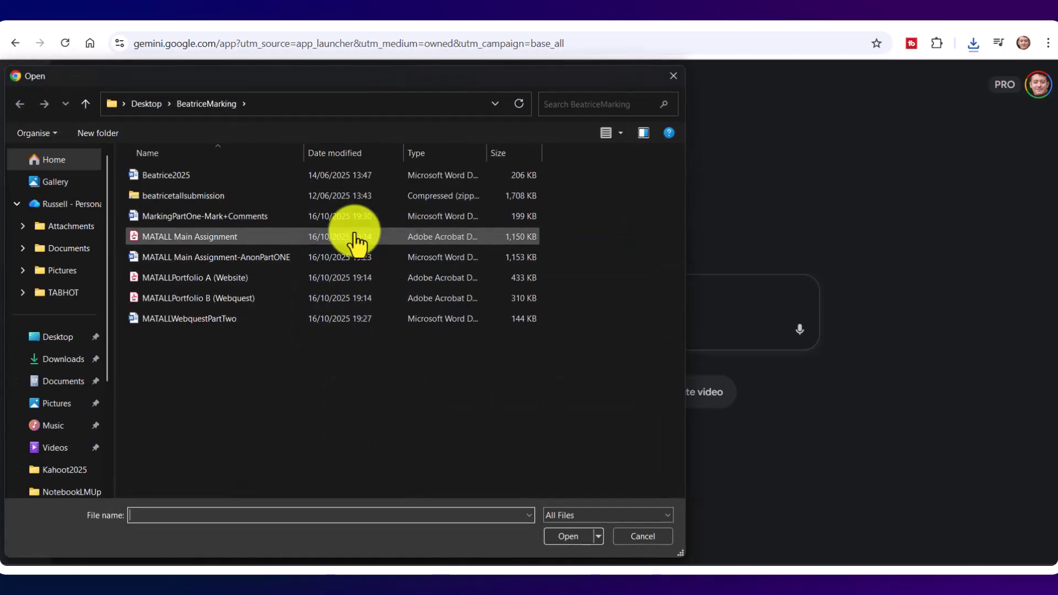
pyautogui.click(49, 361)
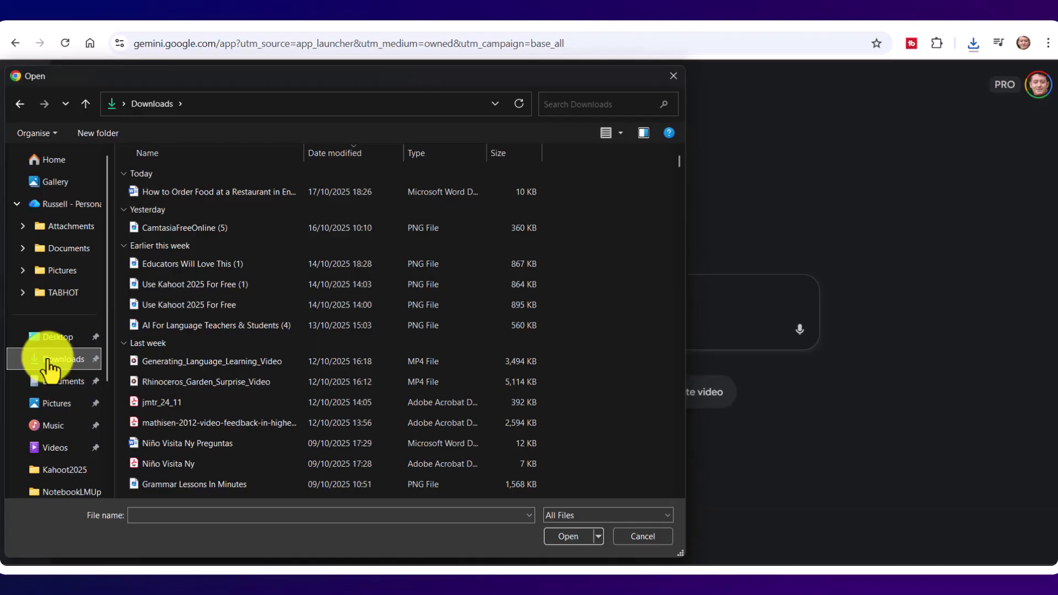
pyautogui.click(173, 194)
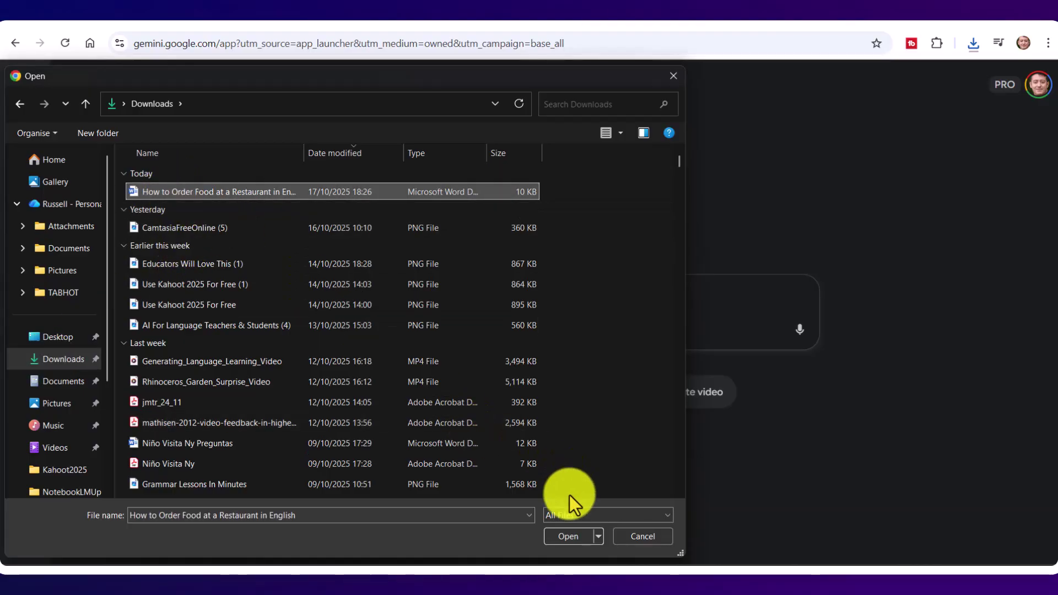
pyautogui.click(570, 535)
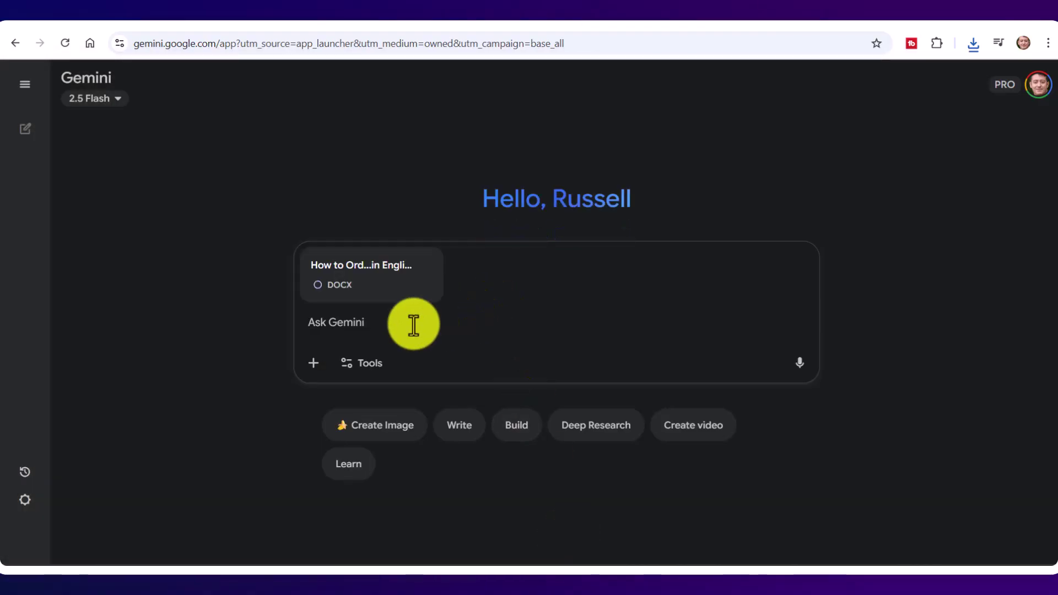
# Send a prompt asking Gemini to extract key words needed to understand the transcript
pyautogui.write('Ca')
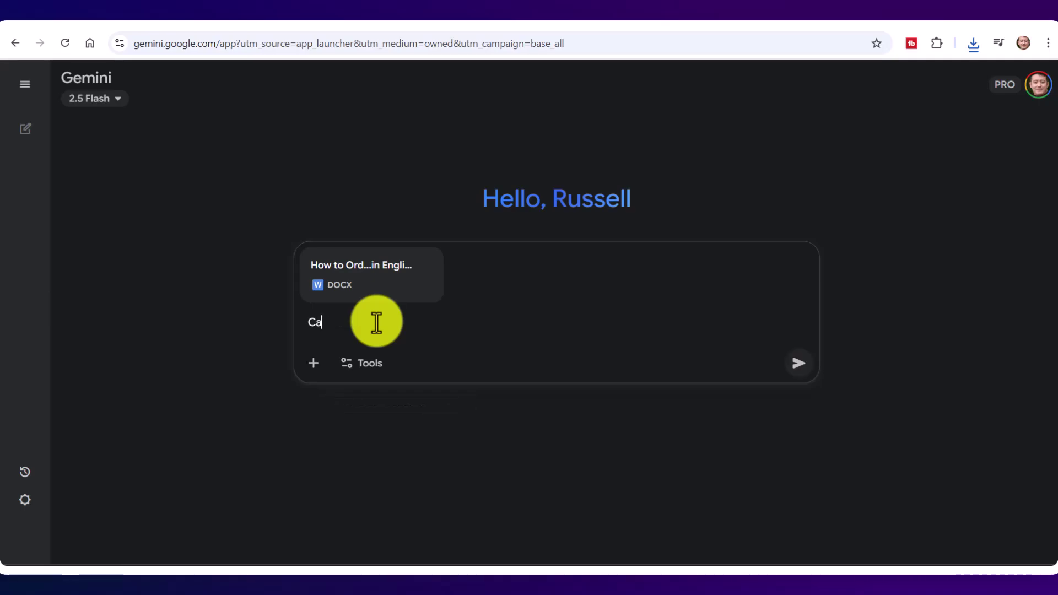
pyautogui.write('n you extract')
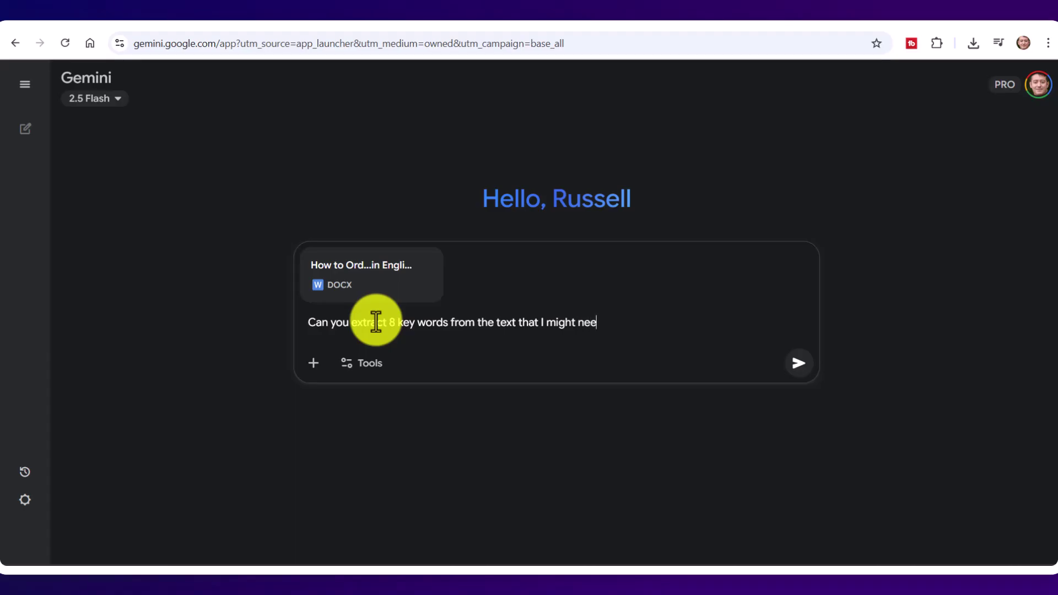
pyautogui.write('learn to und')
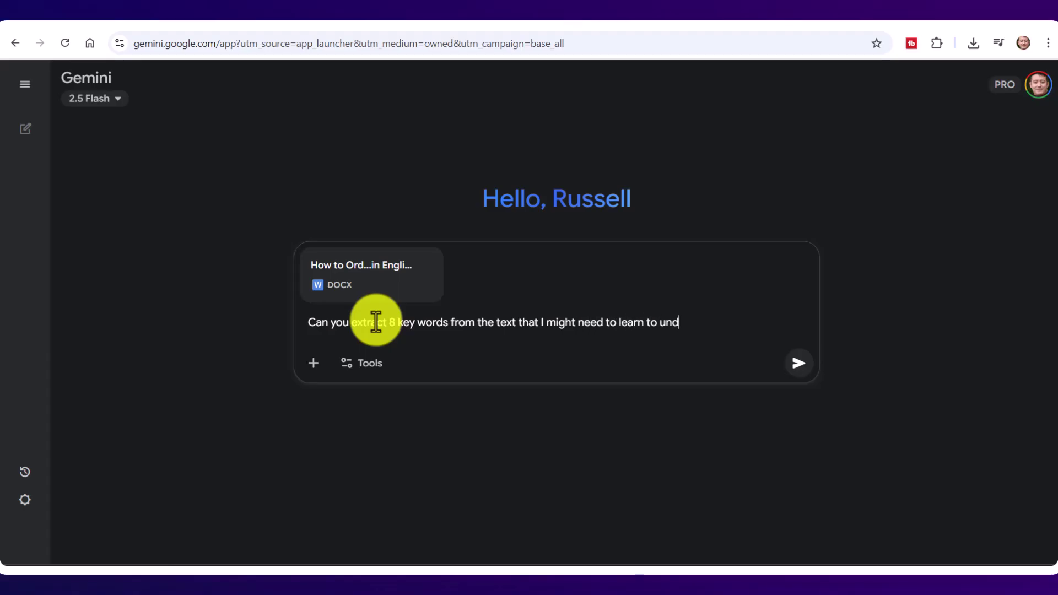
pyautogui.write('erstand it')
pyautogui.click(798, 364)
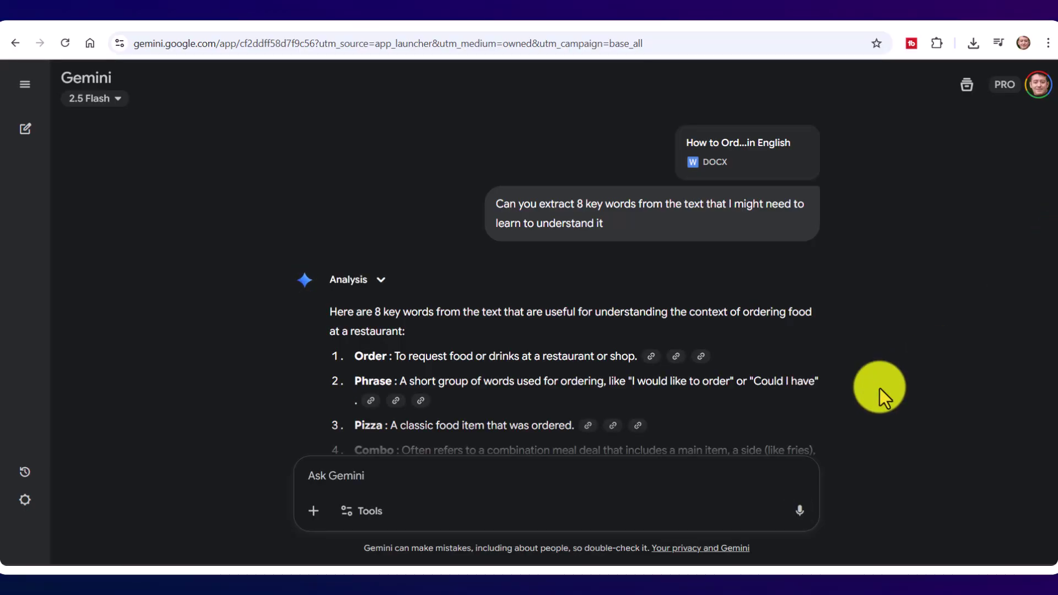
# Ask Gemini: 'Can you make 8 comprehension questions based on the transcript.'
pyautogui.click(388, 475)
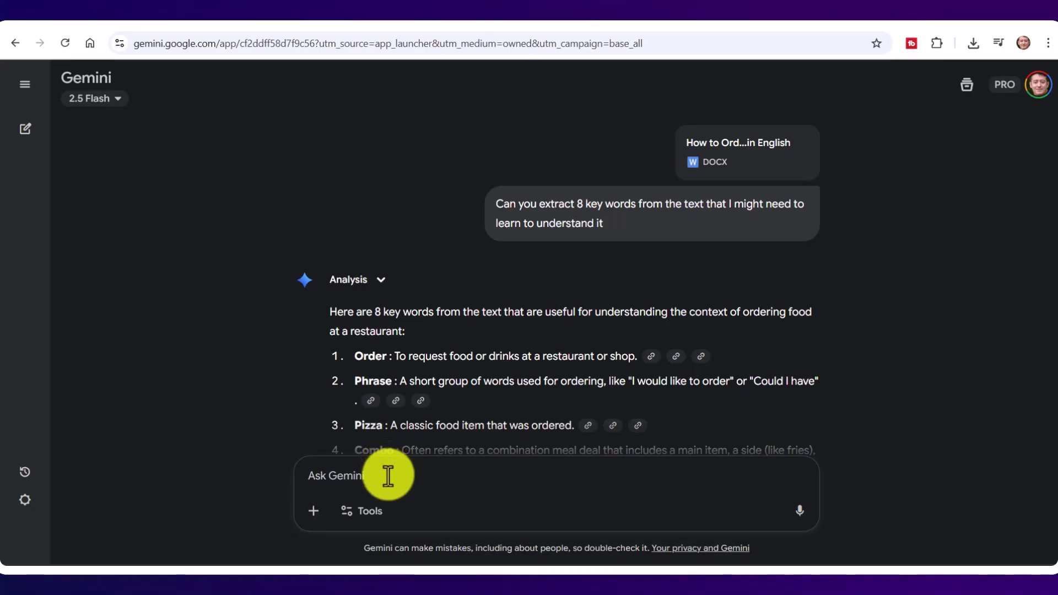
pyautogui.write('Can you mak')
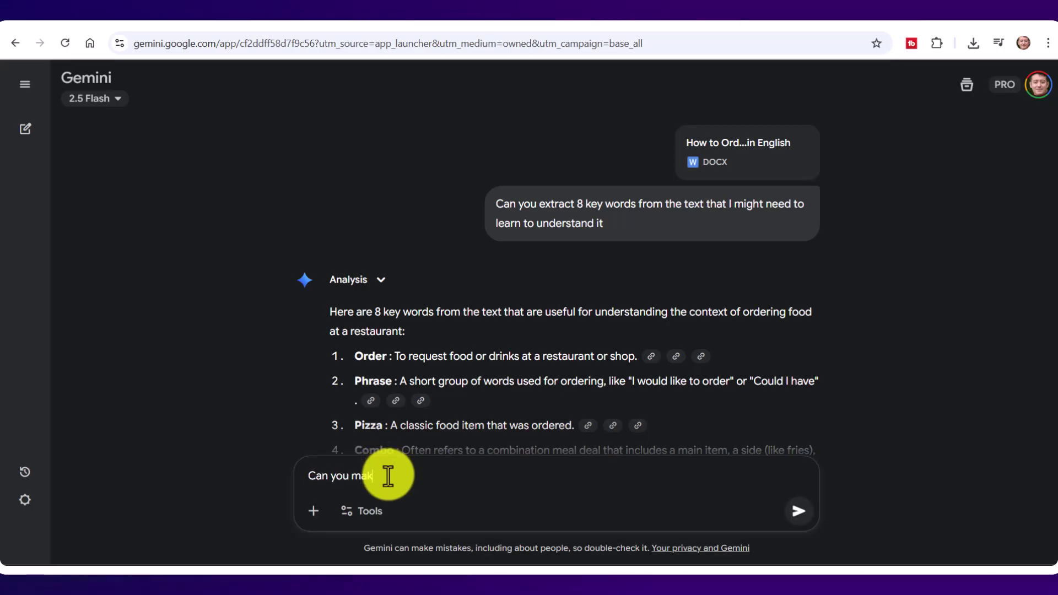
pyautogui.write('e 8 comp')
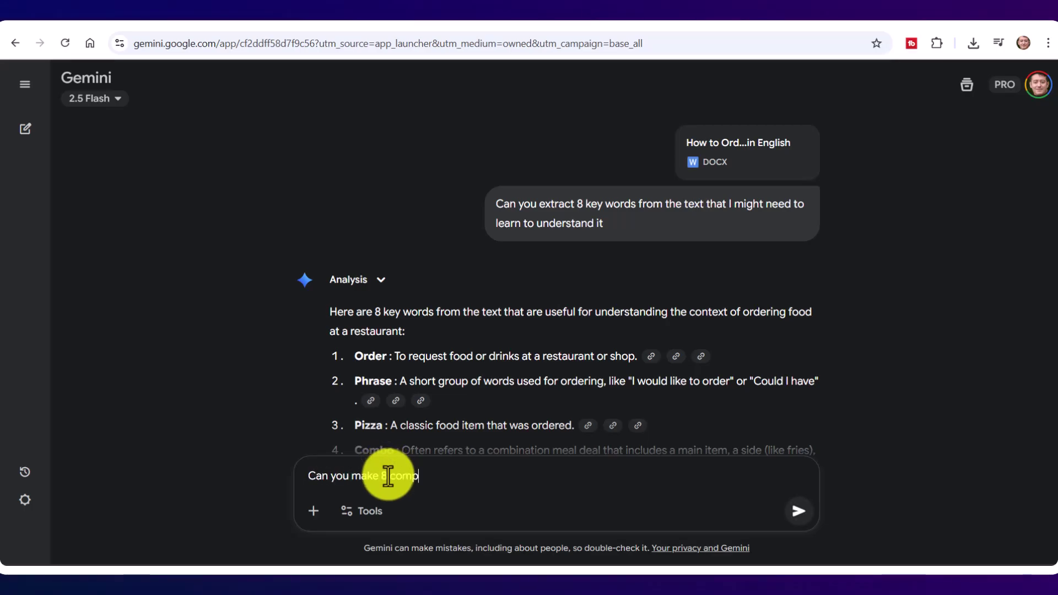
pyautogui.write('rehension')
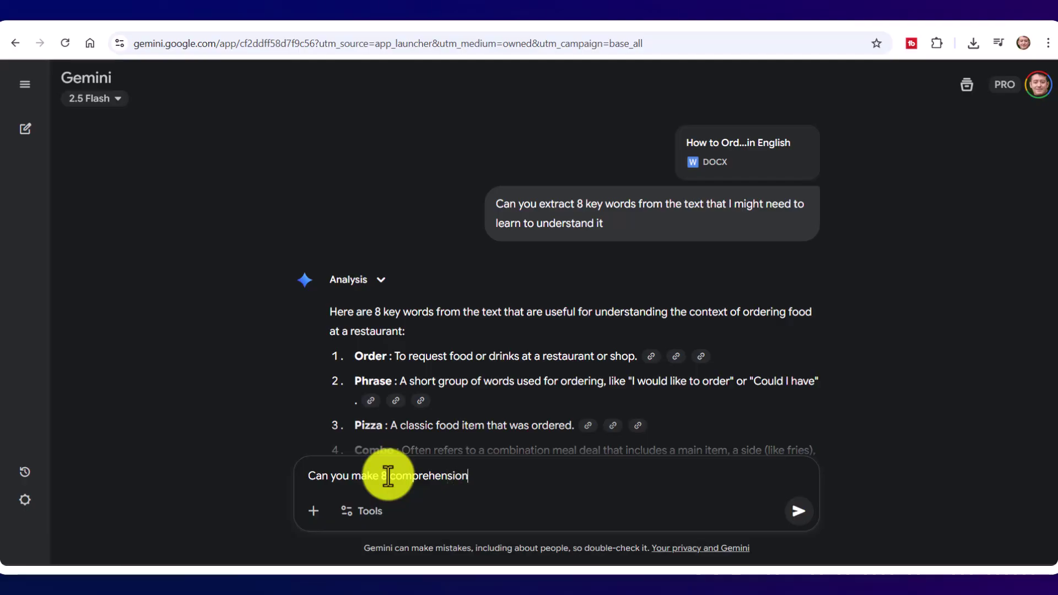
pyautogui.write(' questions ba')
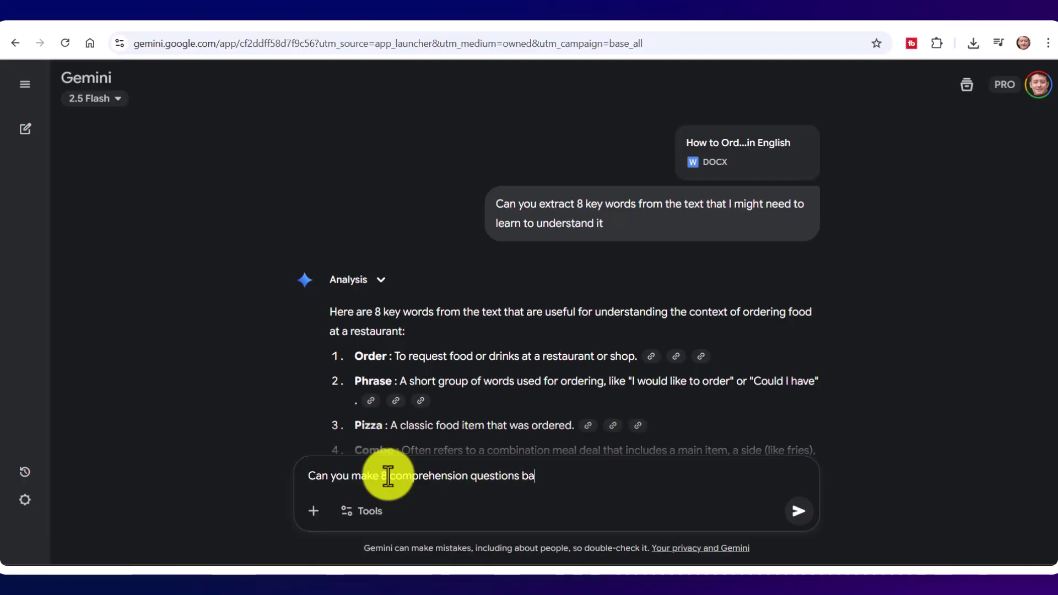
pyautogui.write('sed on the tra')
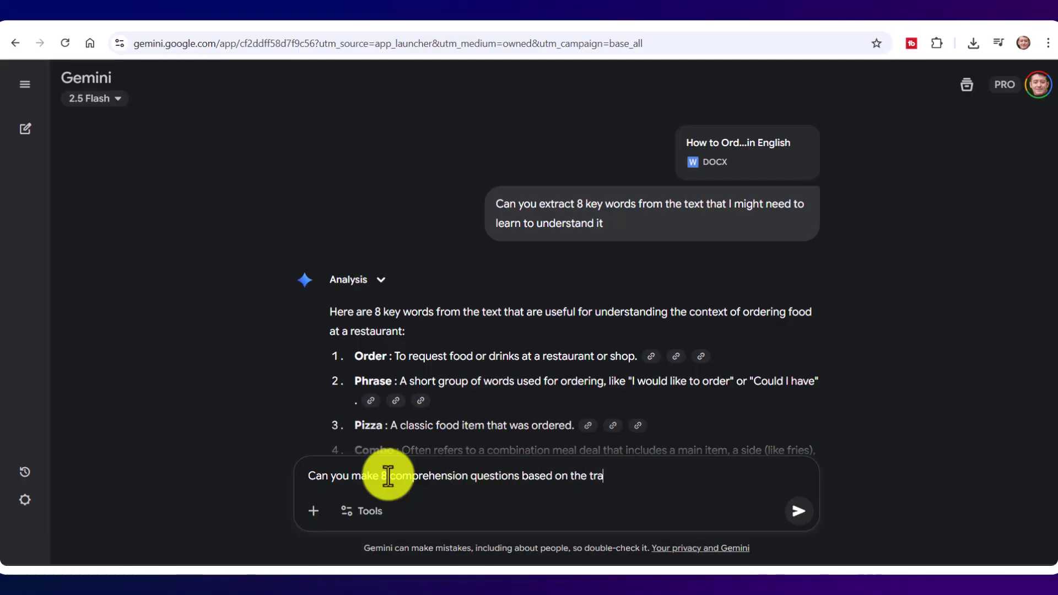
pyautogui.write('nscript.')
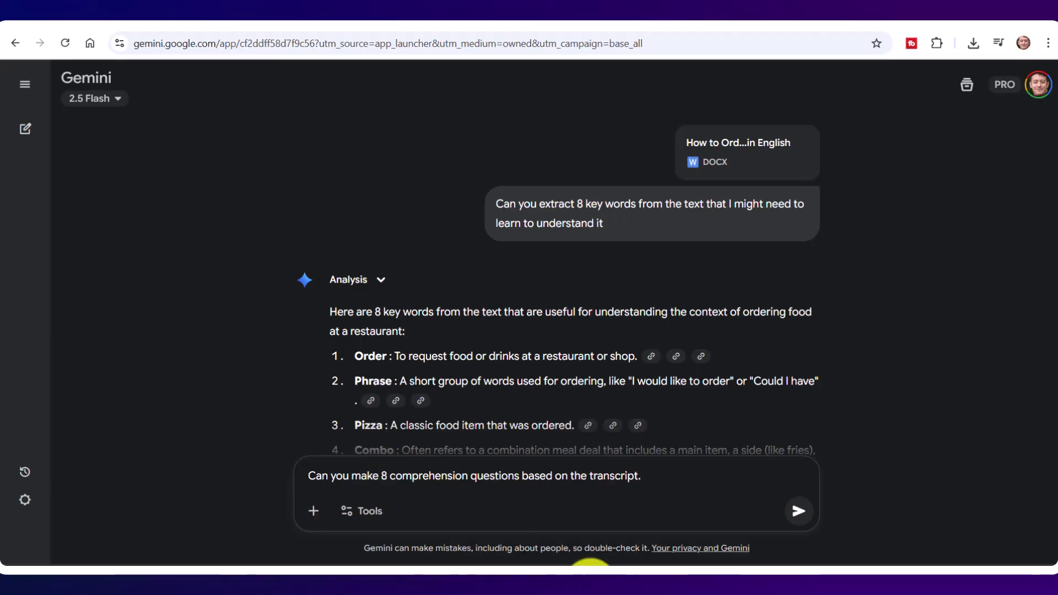
pyautogui.click(797, 513)
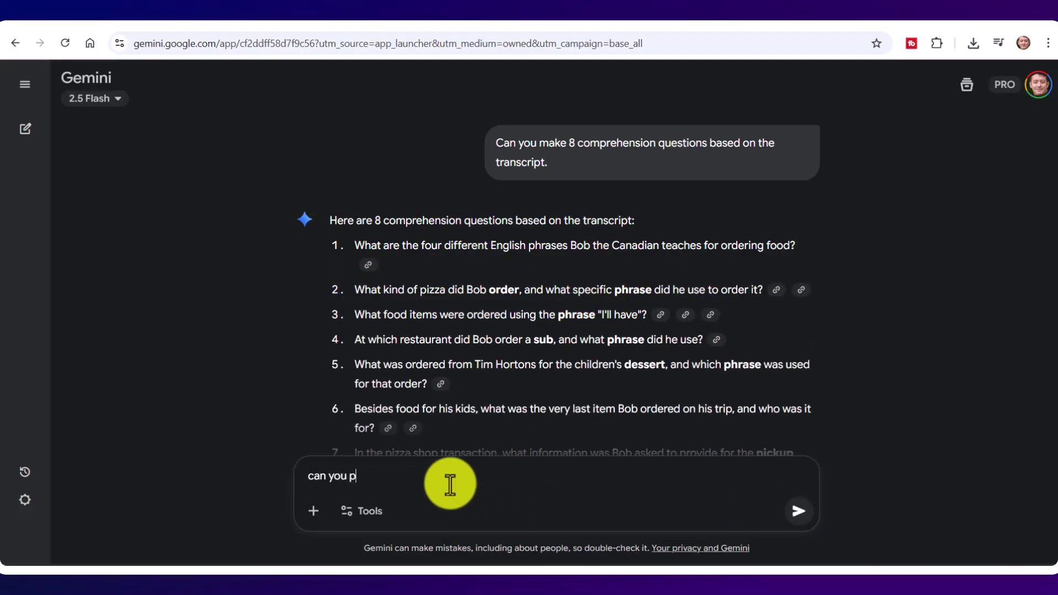
# Ask Gemini: 'can you provide a summary of the transcript'
pyautogui.write('e a summary of the transcip')
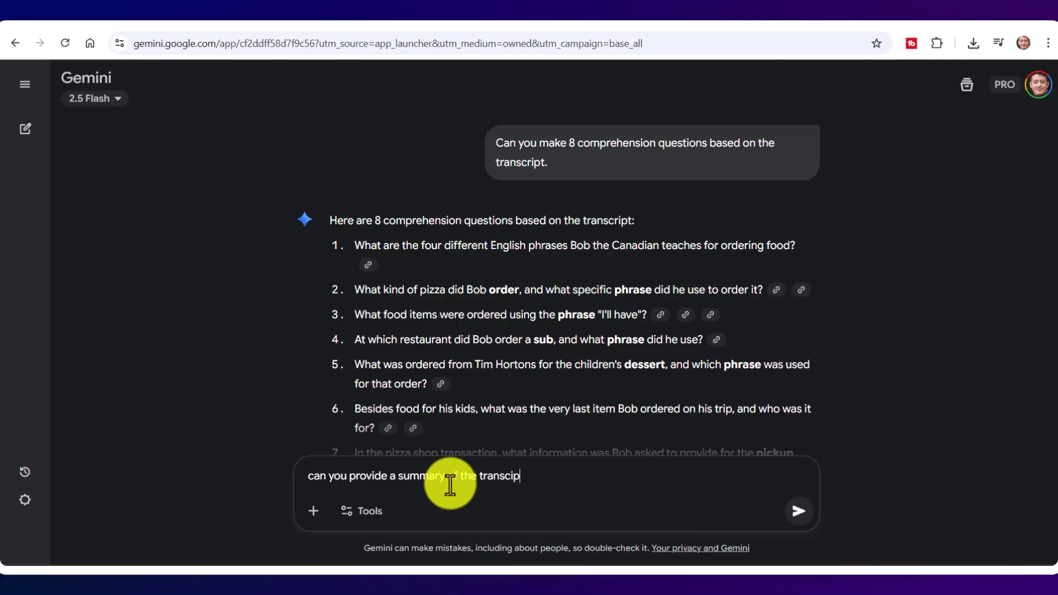
pyautogui.write('t')
pyautogui.press('Return')
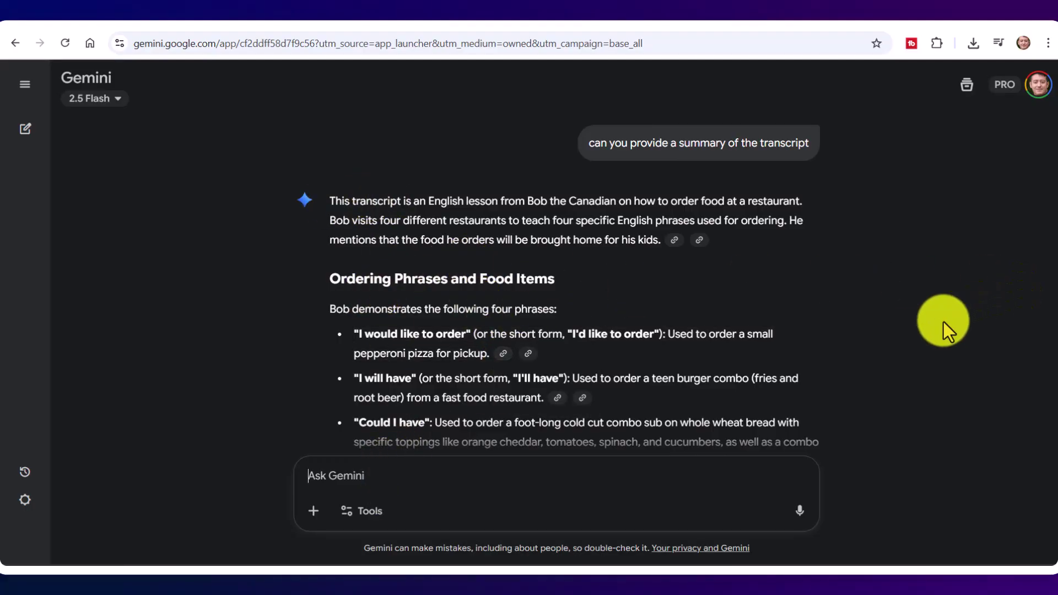
# Copy Gemini's comprehension-questions reply to the clipboard
pyautogui.write('Can you extract 8 key words from the text that I might need to learn to understand it')
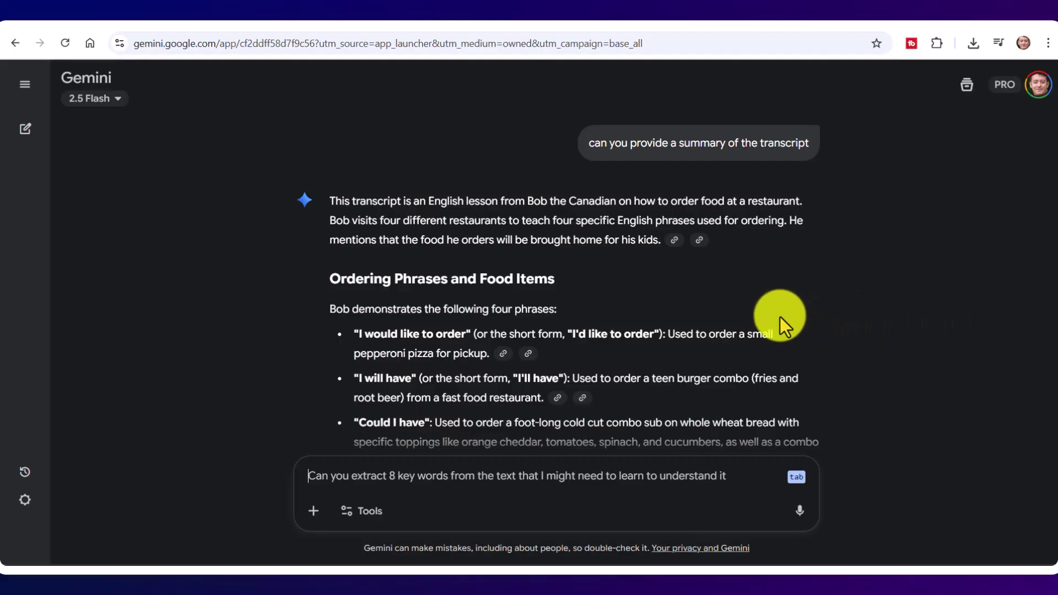
pyautogui.scroll(5, 768, 334)
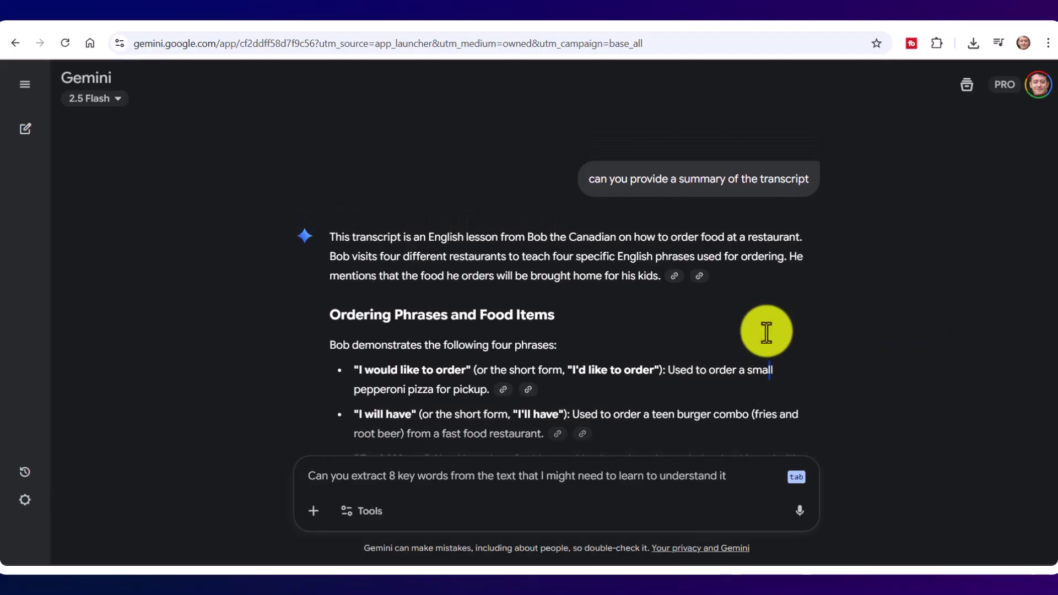
pyautogui.scroll(1, 767, 332)
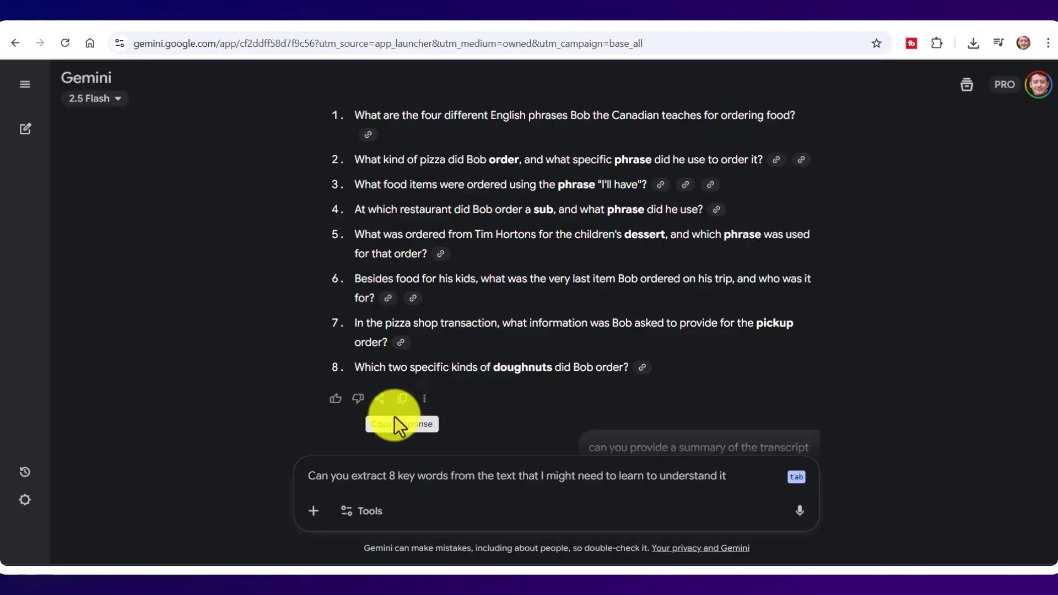
pyautogui.click(403, 400)
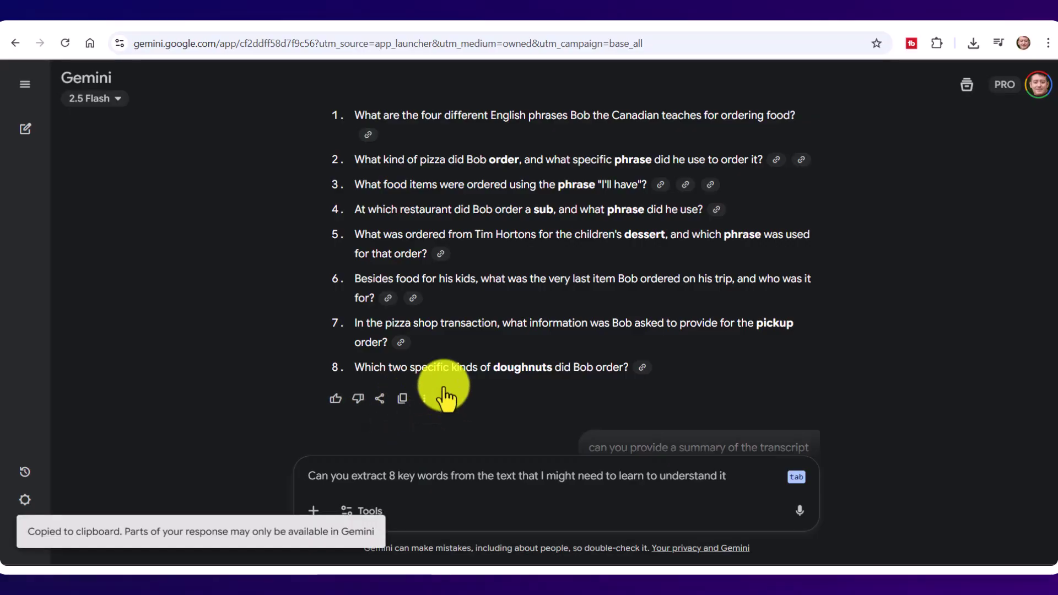
# Copy Gemini's 8 key-words reply to the clipboard
pyautogui.scroll(2, 439, 394)
pyautogui.scroll(5, 446, 395)
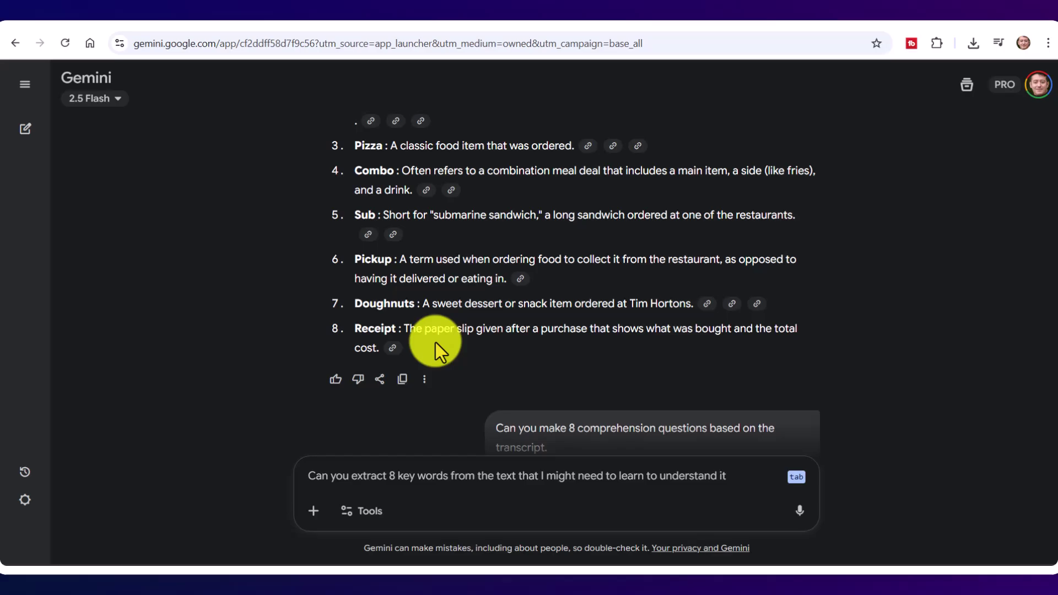
pyautogui.click(403, 379)
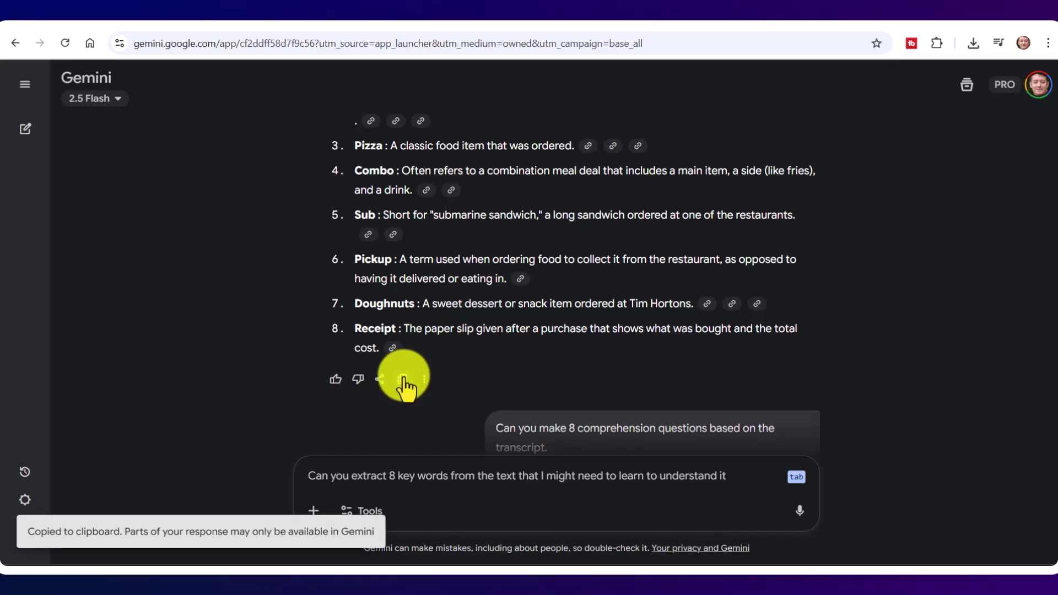